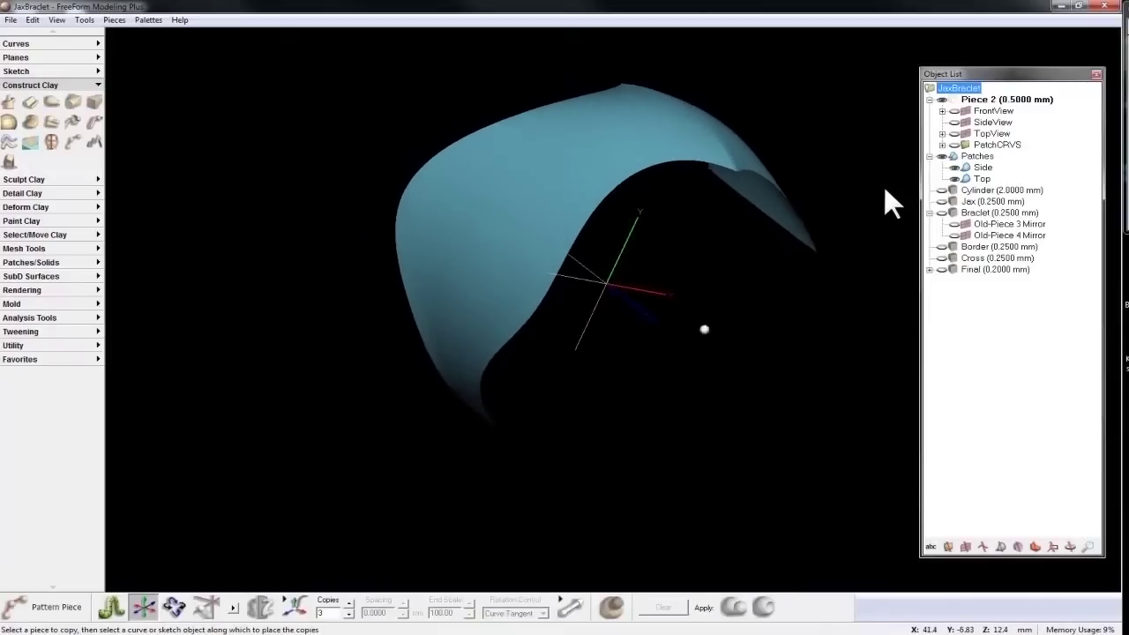
Show the Jax piece, pick it as the piece to pattern, and choose the Side patch as the target surface
{"action": "left_click", "coordinate": [940, 201]}
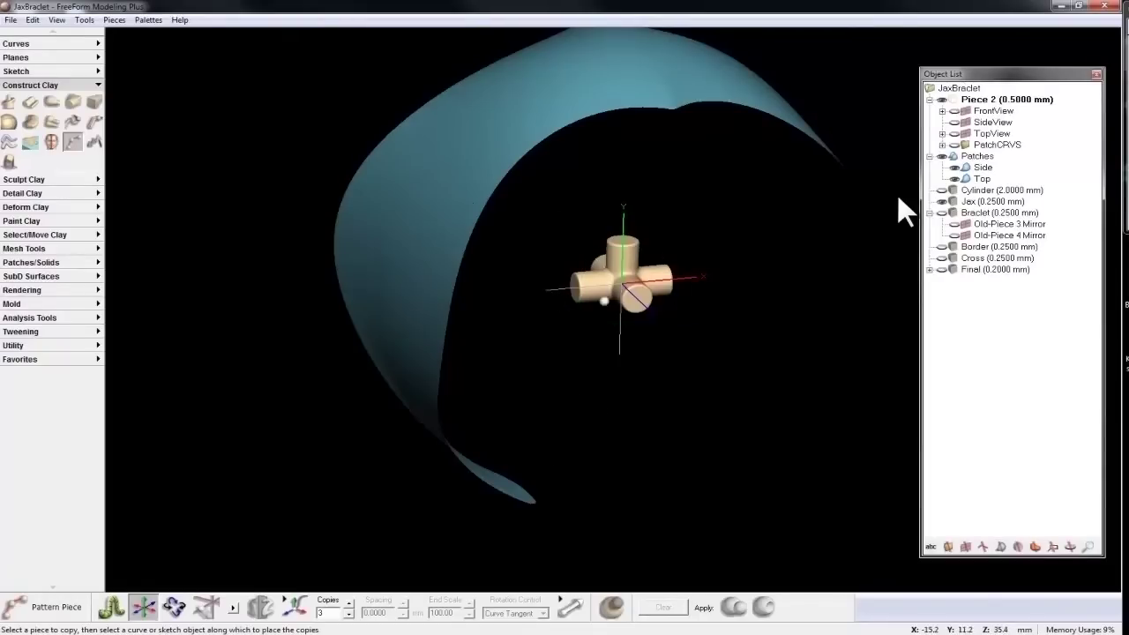
{"action": "left_click", "coordinate": [596, 304]}
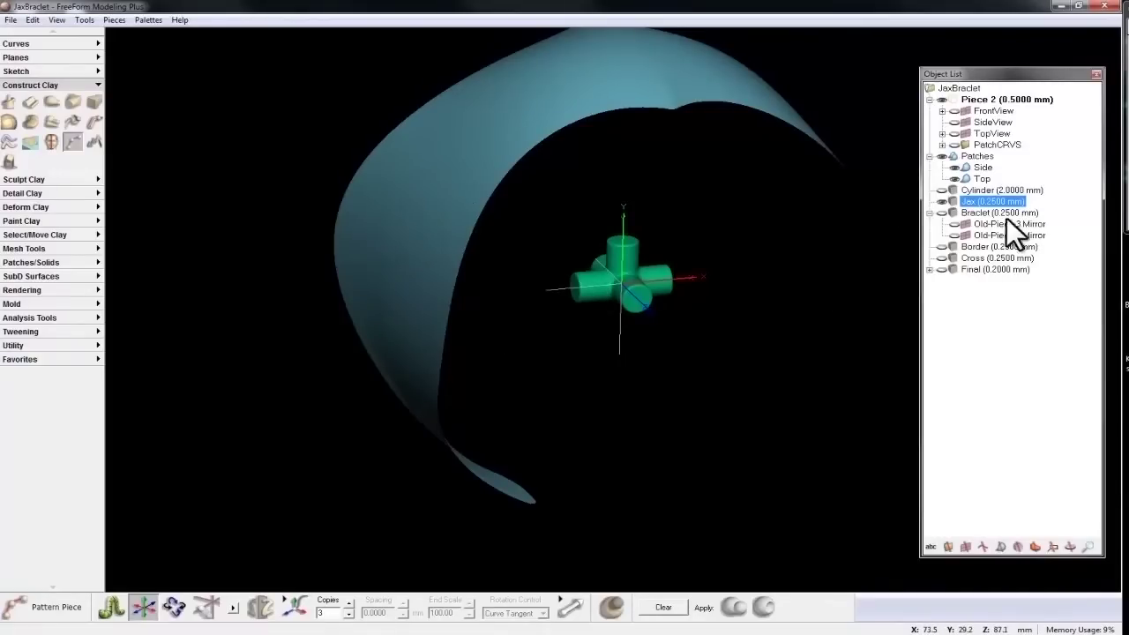
{"action": "left_click", "coordinate": [981, 167]}
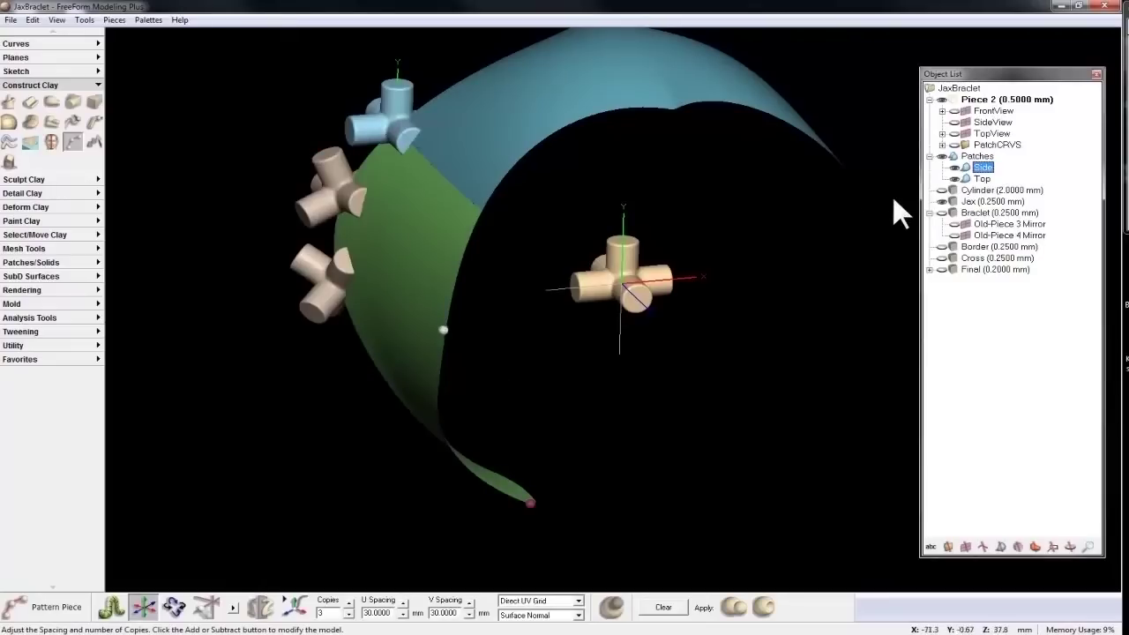
{"action": "left_click_drag", "start_coordinate": [440, 347], "coordinate": [564, 388]}
{"action": "left_click_drag", "start_coordinate": [463, 331], "coordinate": [609, 312]}
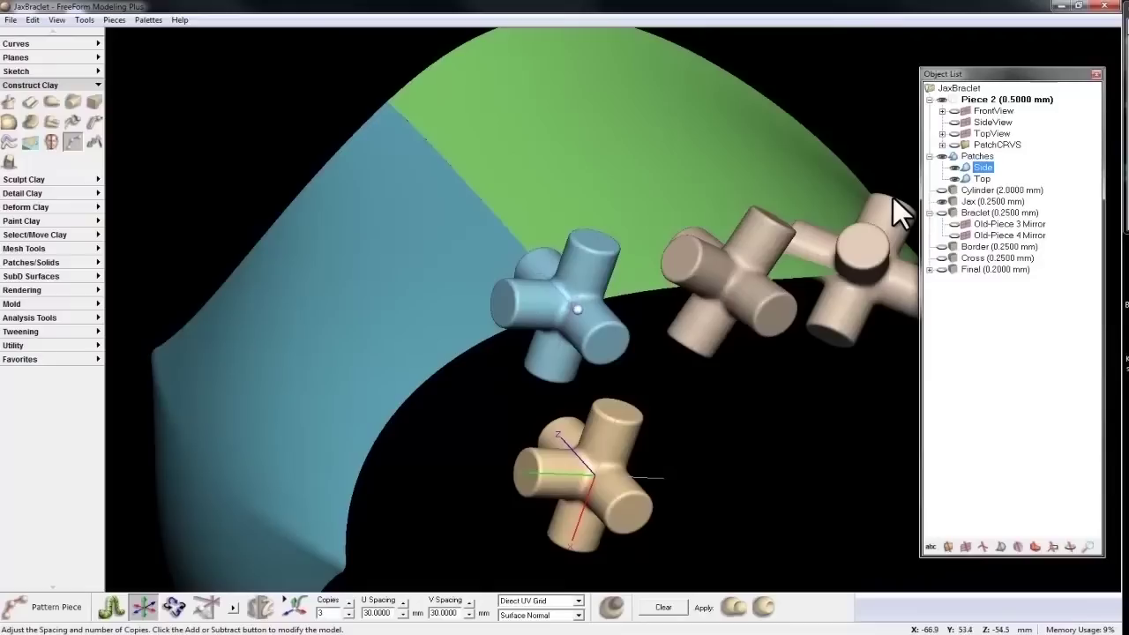
Clear the patterned Jax piece's snap and snap its origin back to the Side patch's start point
{"action": "left_click", "coordinate": [299, 600]}
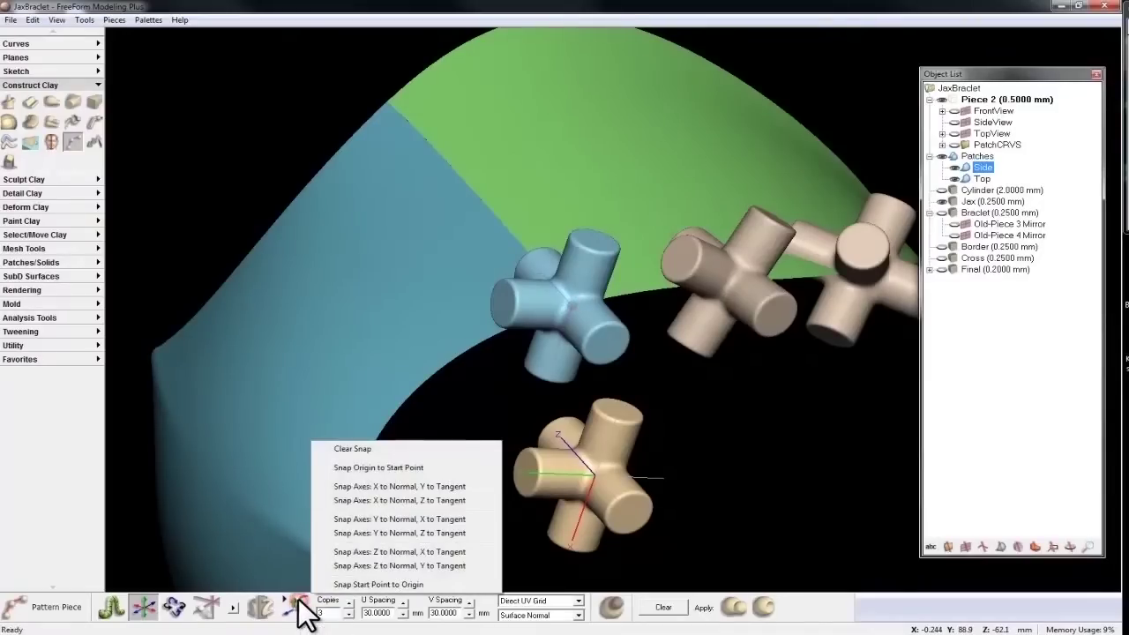
{"action": "left_click", "coordinate": [359, 447]}
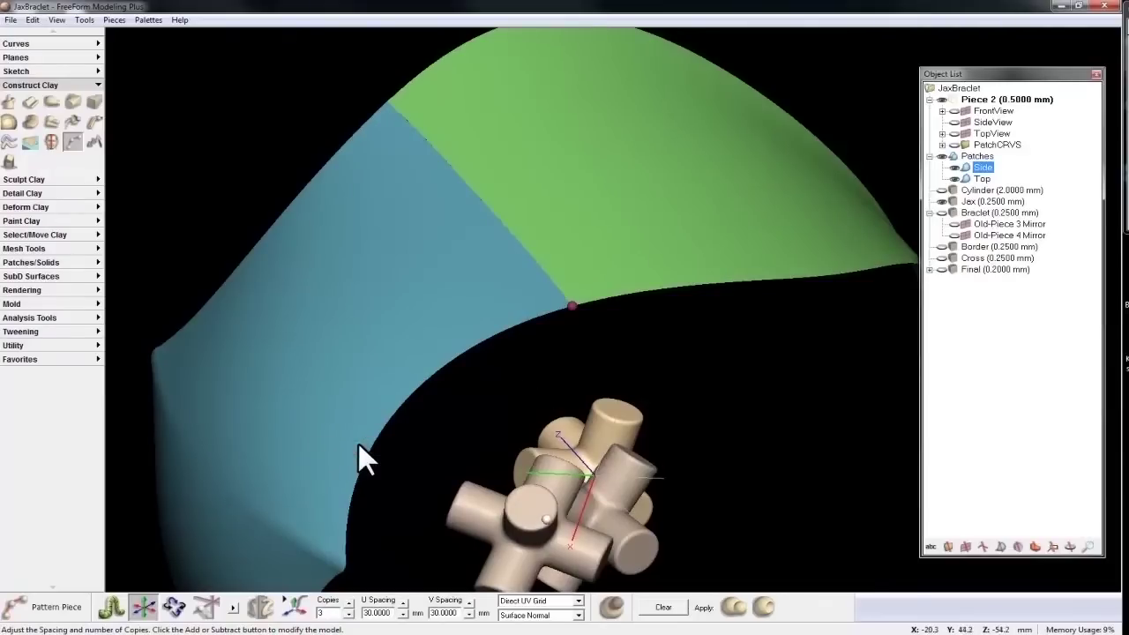
{"action": "left_click", "coordinate": [298, 607]}
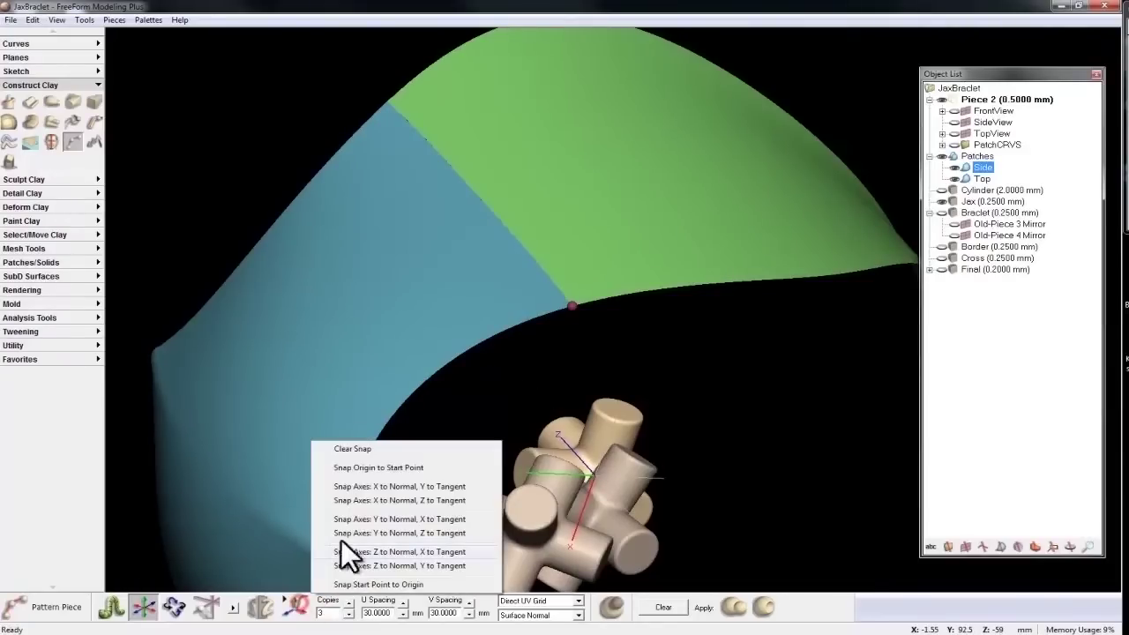
{"action": "left_click", "coordinate": [353, 464]}
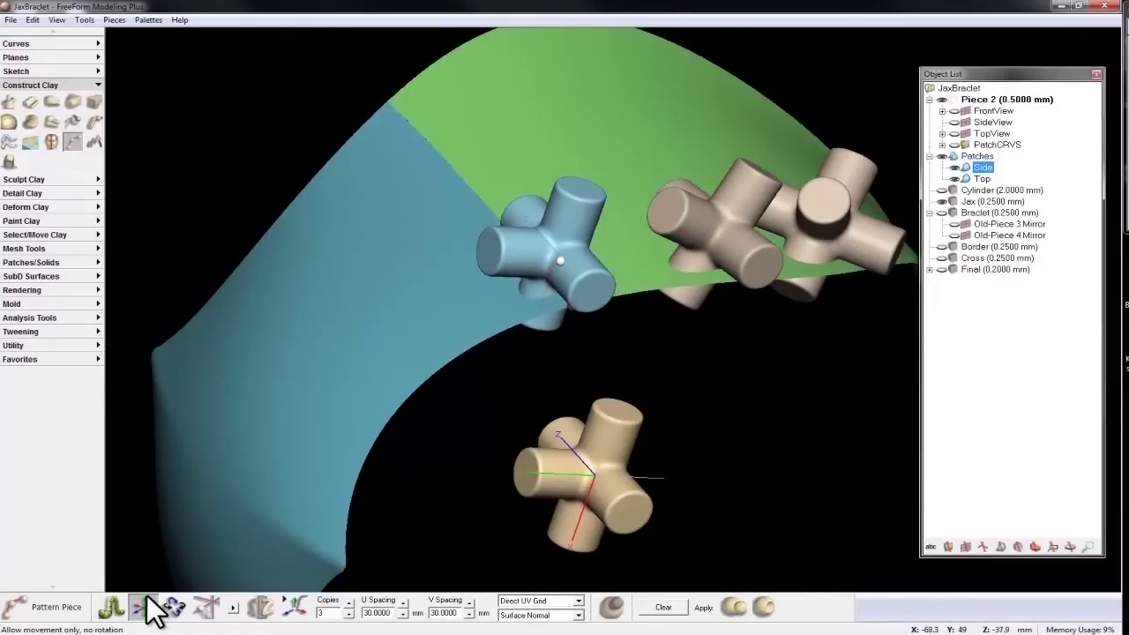
{"action": "left_click", "coordinate": [296, 607]}
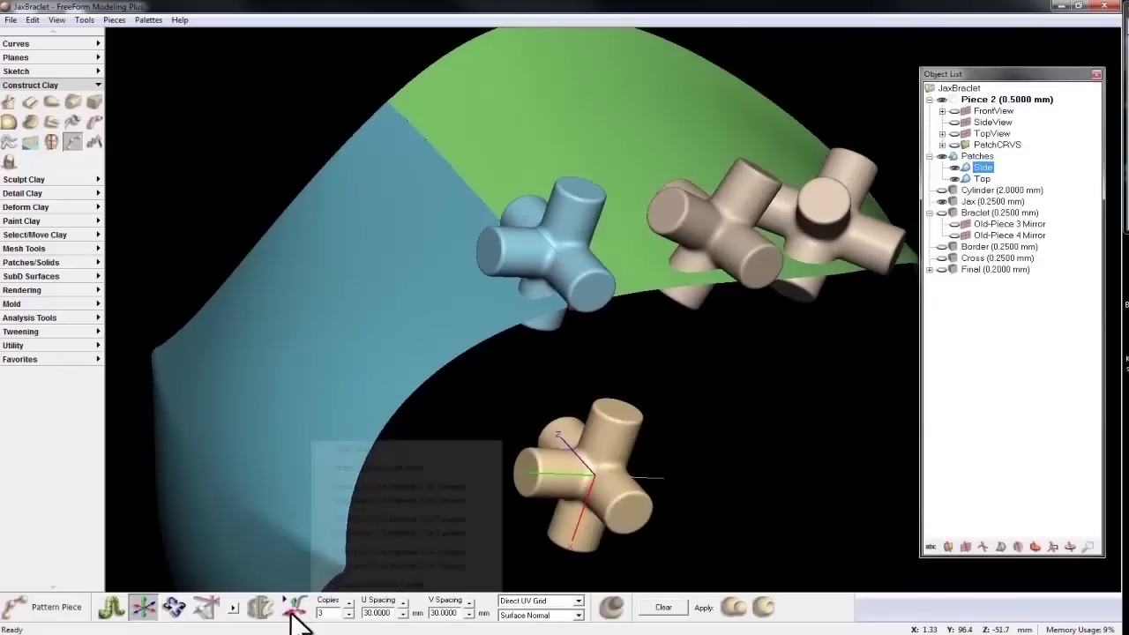
{"action": "left_click", "coordinate": [378, 467]}
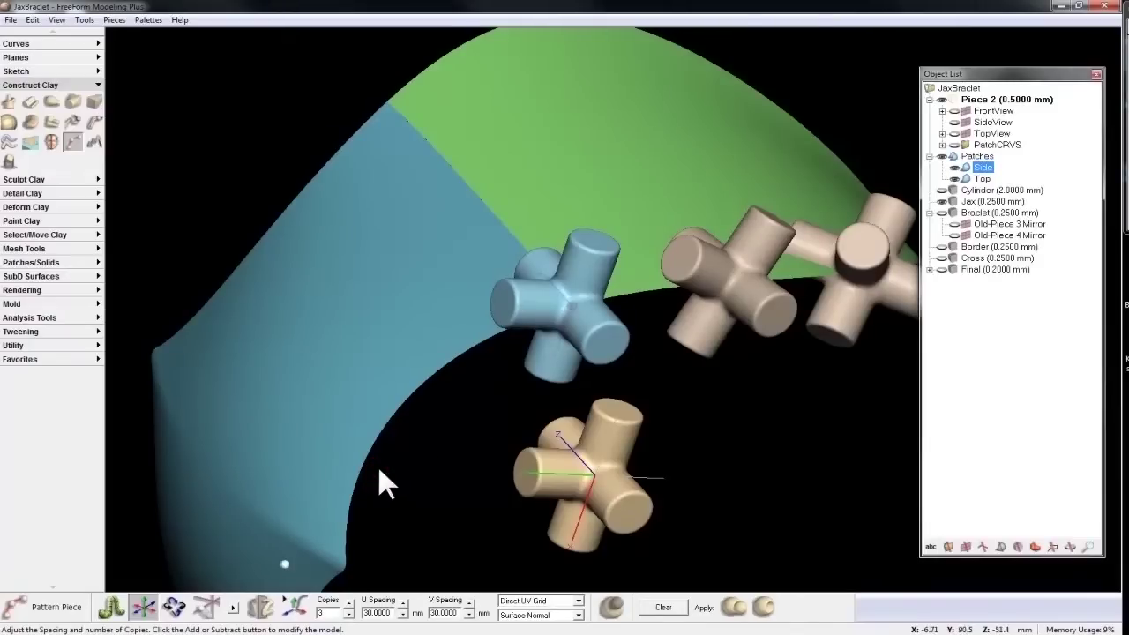
Rotate the patterned Jax piece freely and snap its origin back to the start point
{"action": "left_click", "coordinate": [175, 607]}
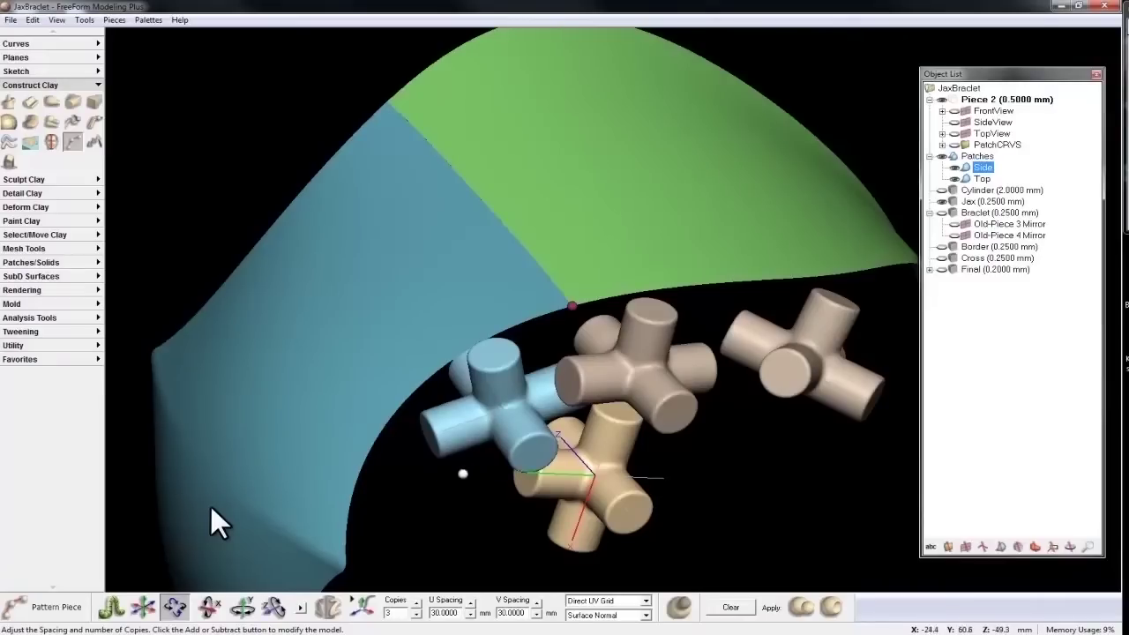
{"action": "left_click", "coordinate": [357, 617]}
{"action": "left_click", "coordinate": [439, 463]}
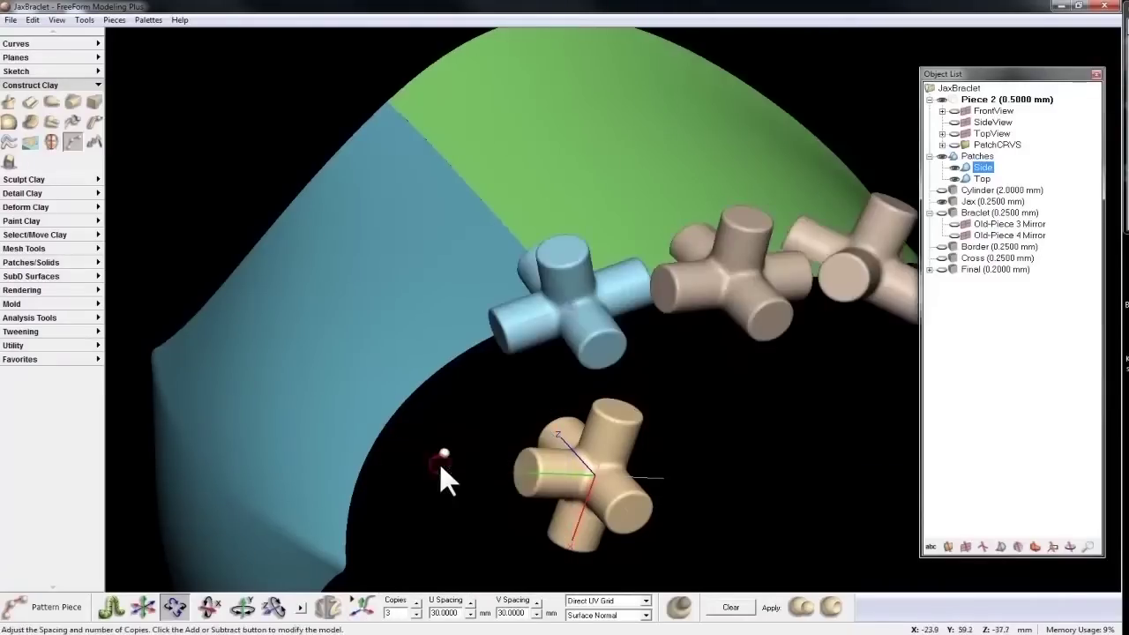
Tilt the patterned Jax piece further by free rotation, shifting it slightly off the start point
{"action": "left_click", "coordinate": [184, 605]}
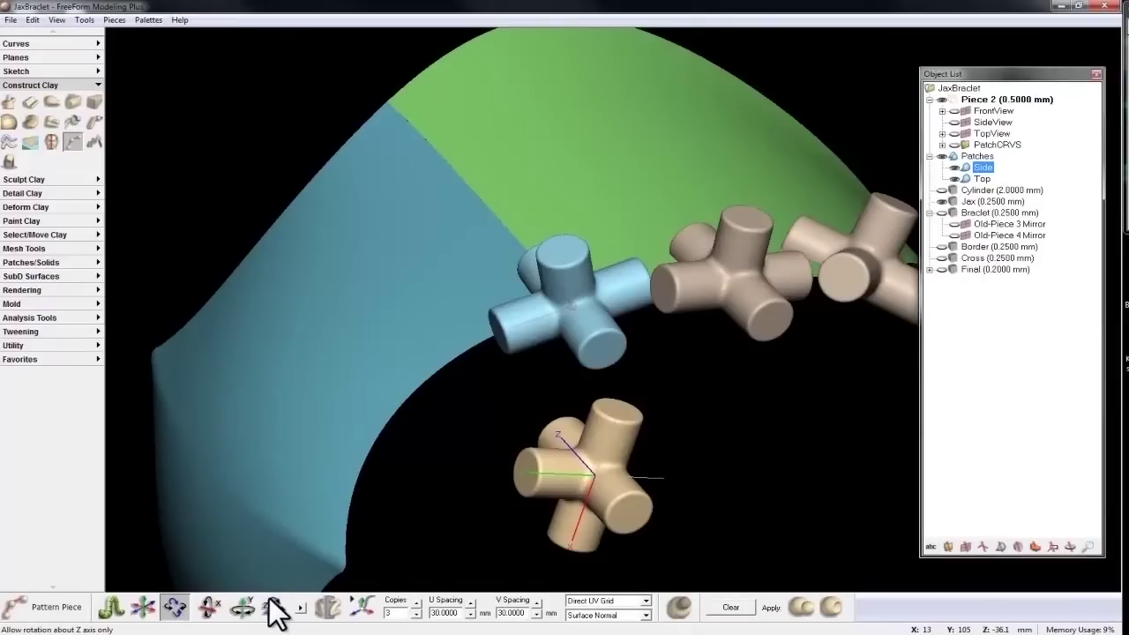
{"action": "left_click", "coordinate": [177, 607]}
{"action": "left_click_drag", "start_coordinate": [521, 441], "coordinate": [496, 417]}
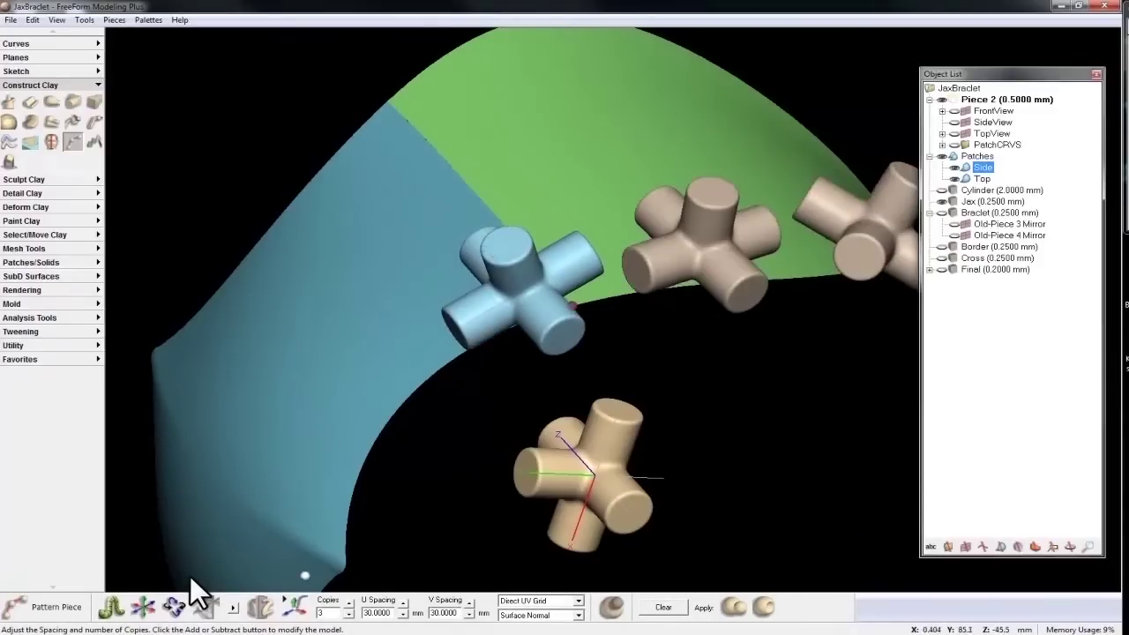
Set the patterned Jax piece's scale factor to 0.4 through Position by Value
{"action": "left_click", "coordinate": [235, 609]}
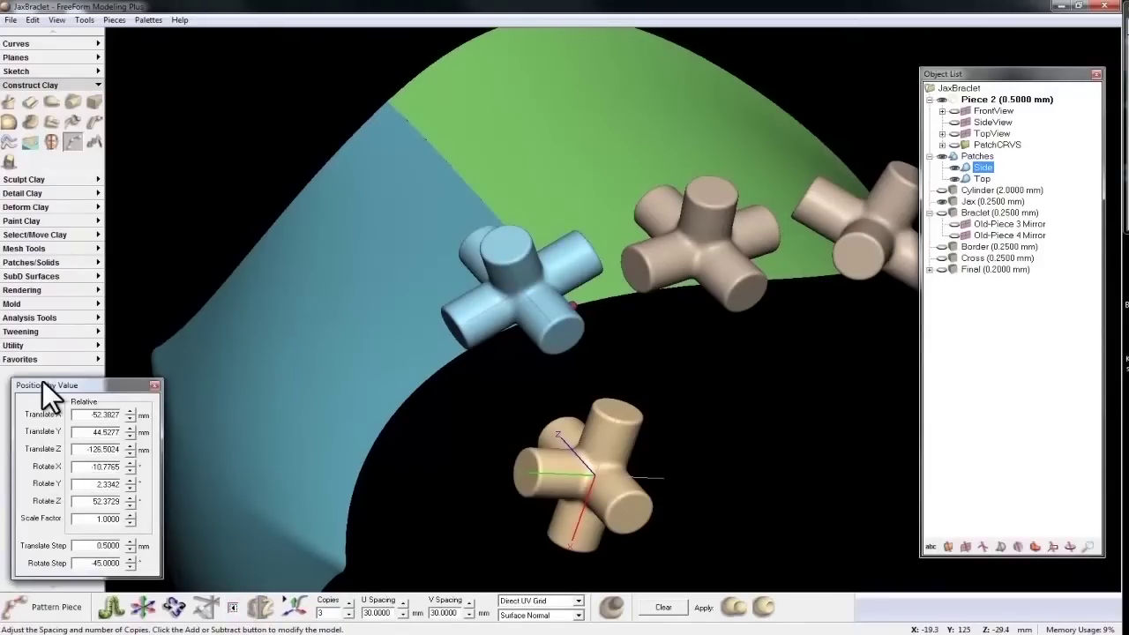
{"action": "left_click_drag", "start_coordinate": [44, 385], "coordinate": [92, 350]}
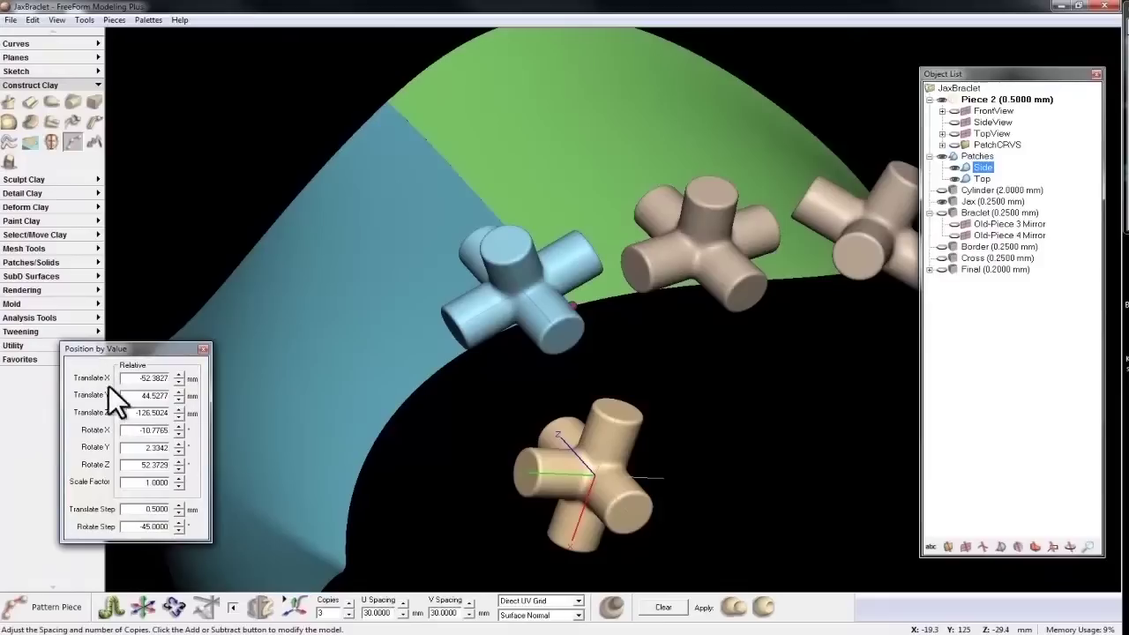
{"action": "double_click", "coordinate": [152, 483]}
{"action": "key", "text": "BackSpace"}
{"action": "type", "text": ".4"}
{"action": "key", "text": "Return"}
Snap the scaled Jax piece's origin to the Side patch's start point and close the Position by Value settings
{"action": "left_click", "coordinate": [294, 606]}
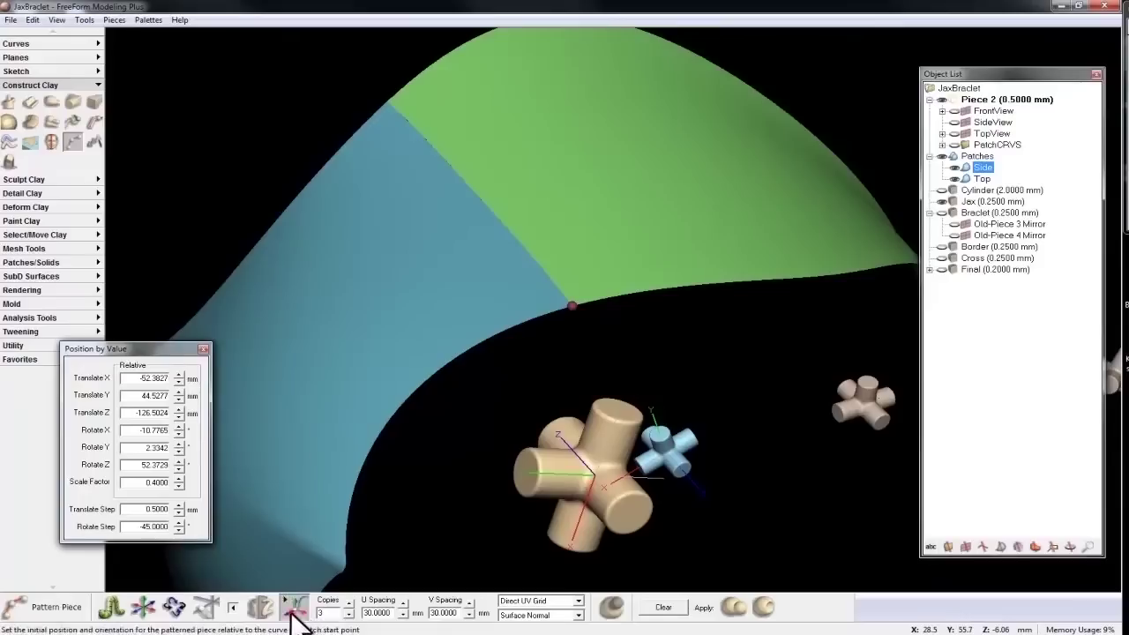
{"action": "right_click", "coordinate": [292, 614]}
{"action": "left_click", "coordinate": [367, 466]}
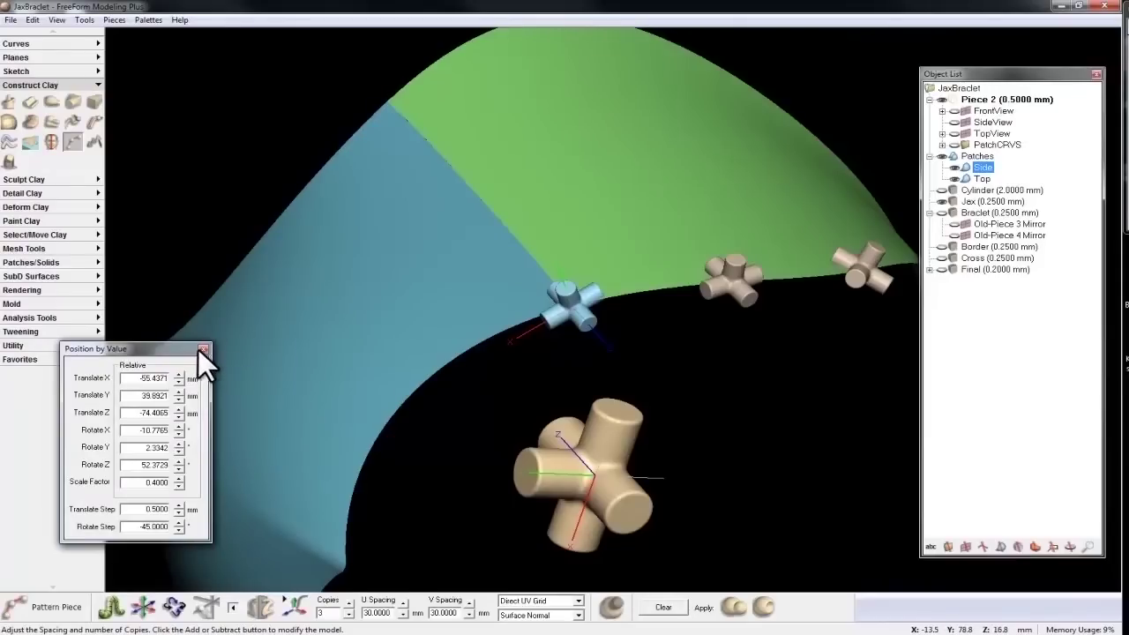
{"action": "left_click", "coordinate": [202, 349]}
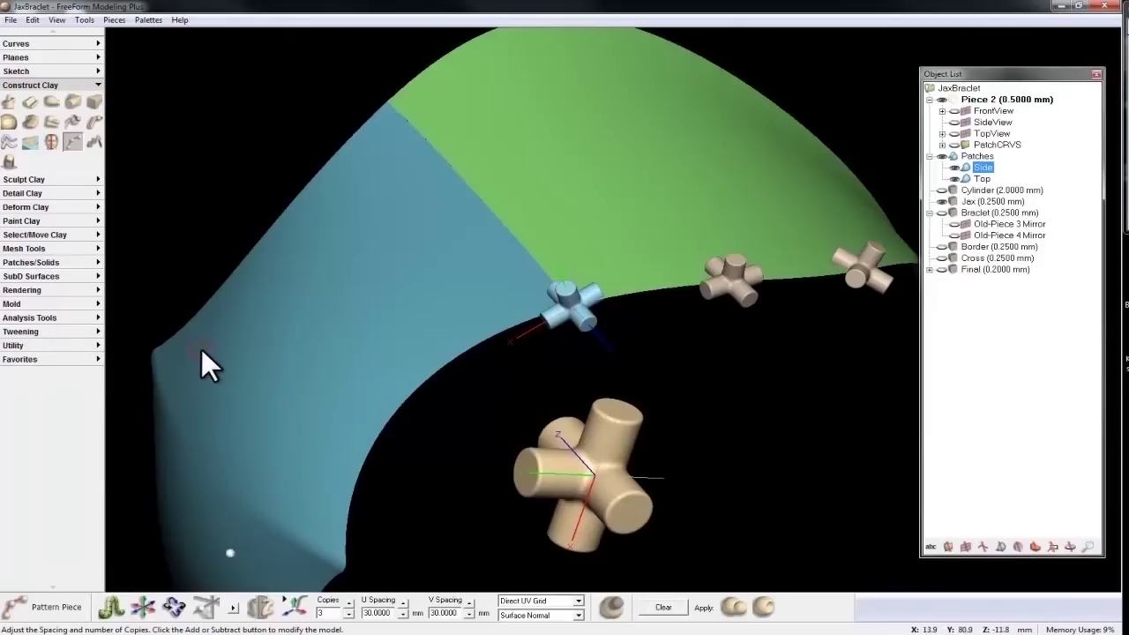
Cycle the patterned Jax piece through its flipped orientations at the start point
{"action": "left_click", "coordinate": [262, 611]}
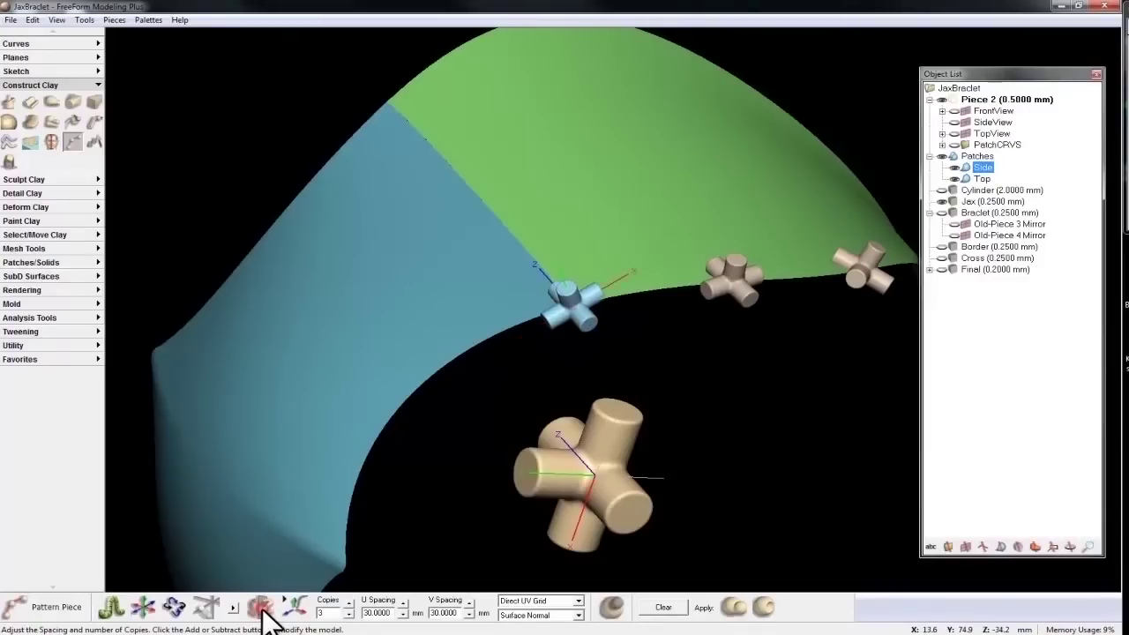
{"action": "left_click", "coordinate": [262, 607]}
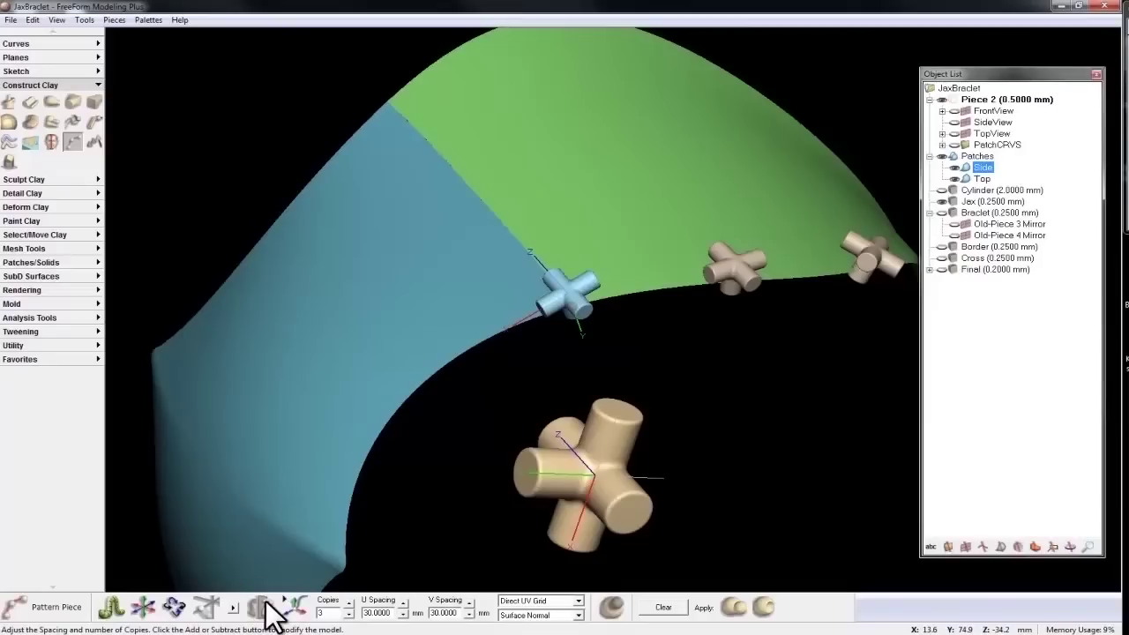
{"action": "left_click", "coordinate": [262, 607]}
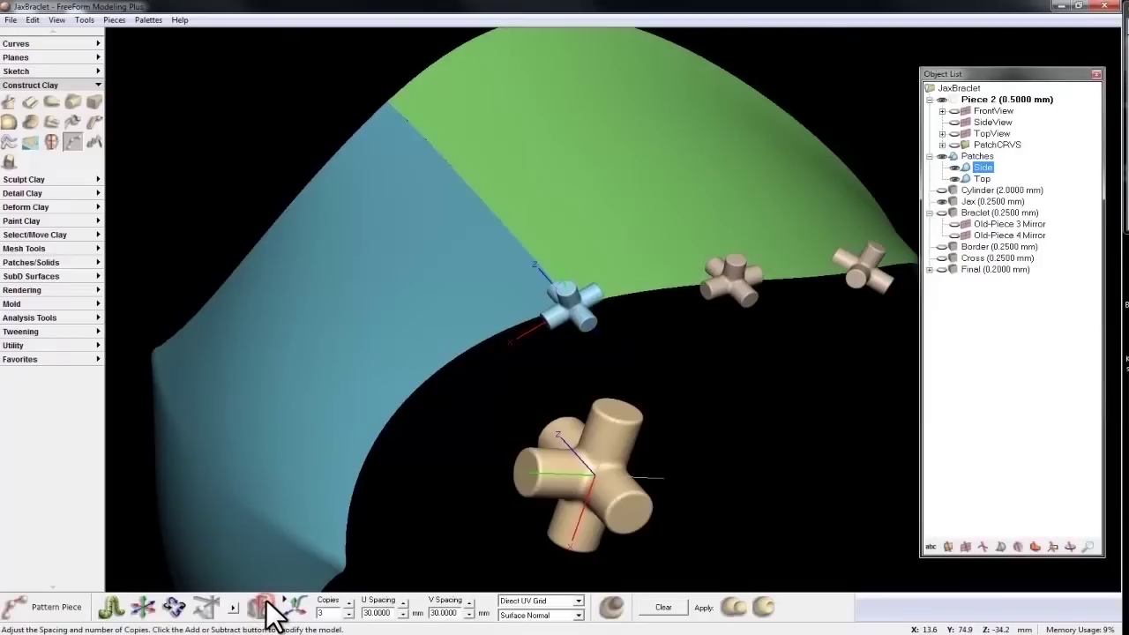
{"action": "left_click", "coordinate": [265, 607]}
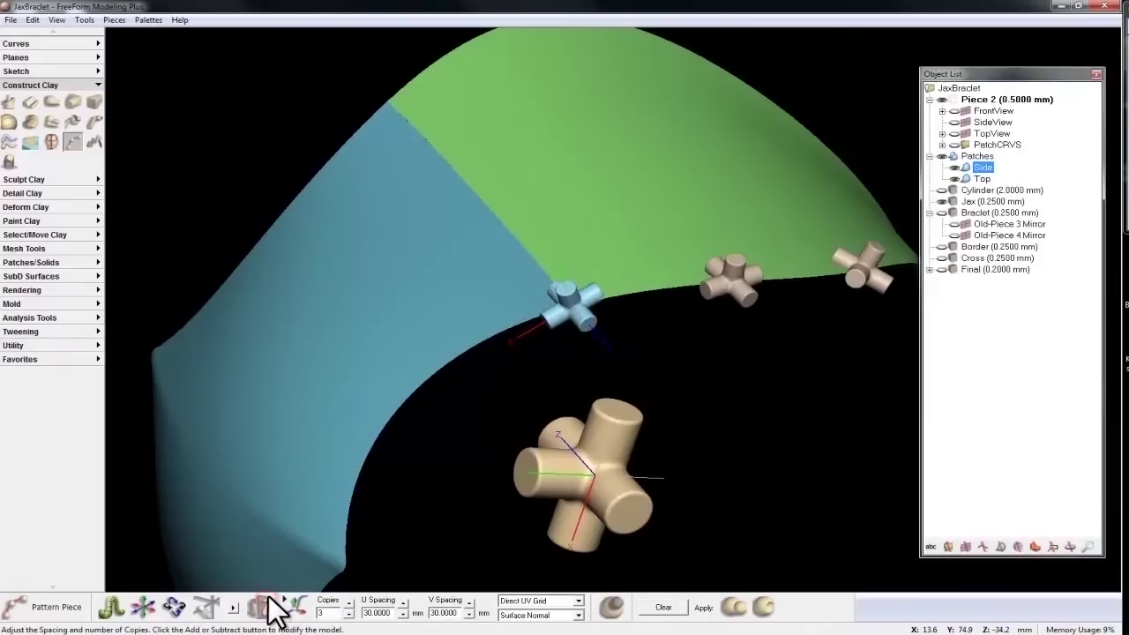
Try snapping the Jax piece's axes with X to Normal, using first Y and then Z to Tangent
{"action": "left_click", "coordinate": [283, 599]}
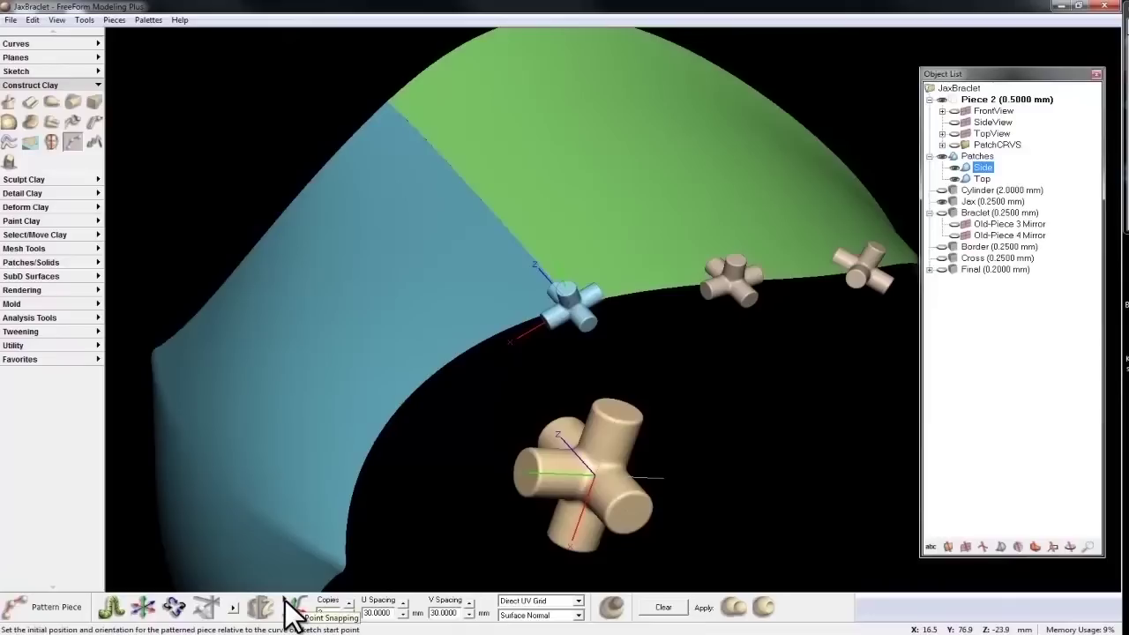
{"action": "left_click", "coordinate": [286, 603]}
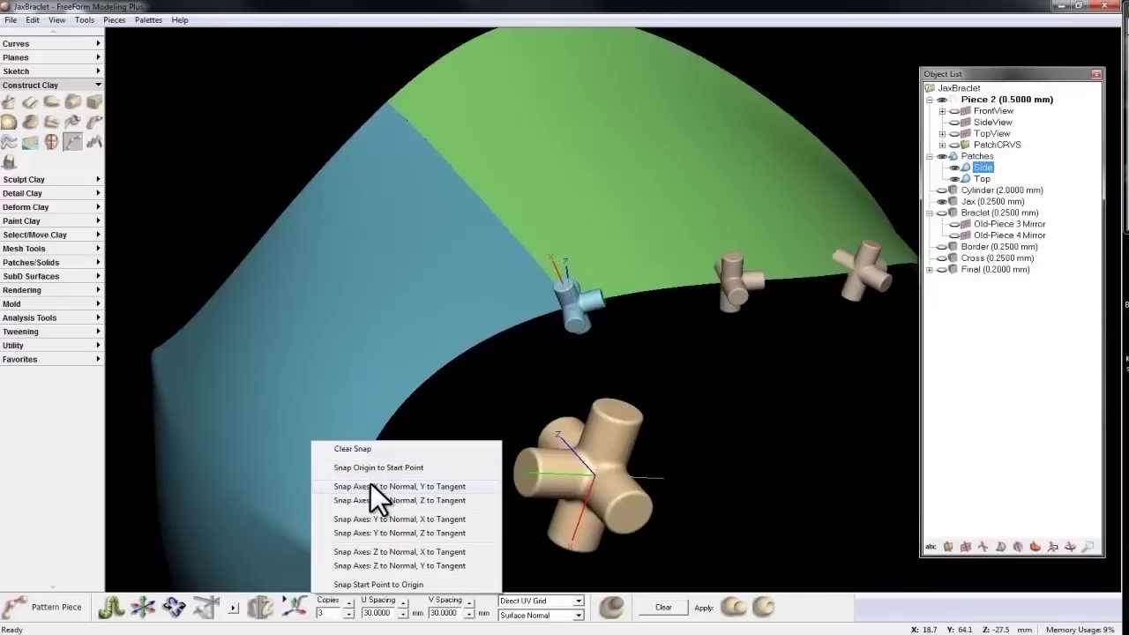
{"action": "left_click", "coordinate": [371, 485]}
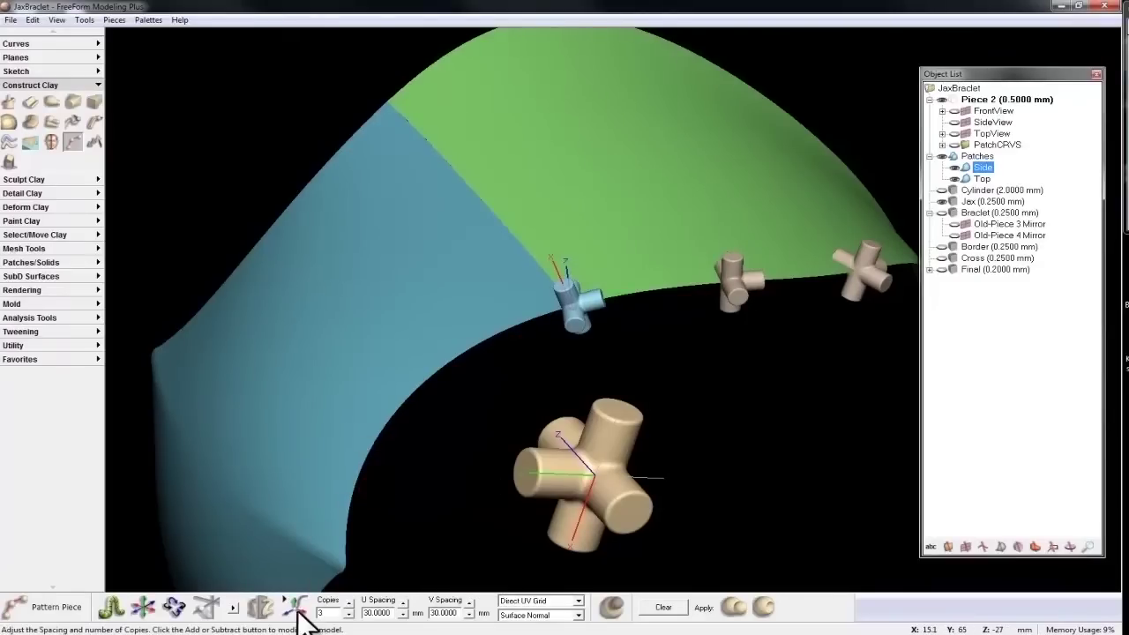
{"action": "left_click", "coordinate": [300, 607]}
{"action": "left_click", "coordinate": [388, 502]}
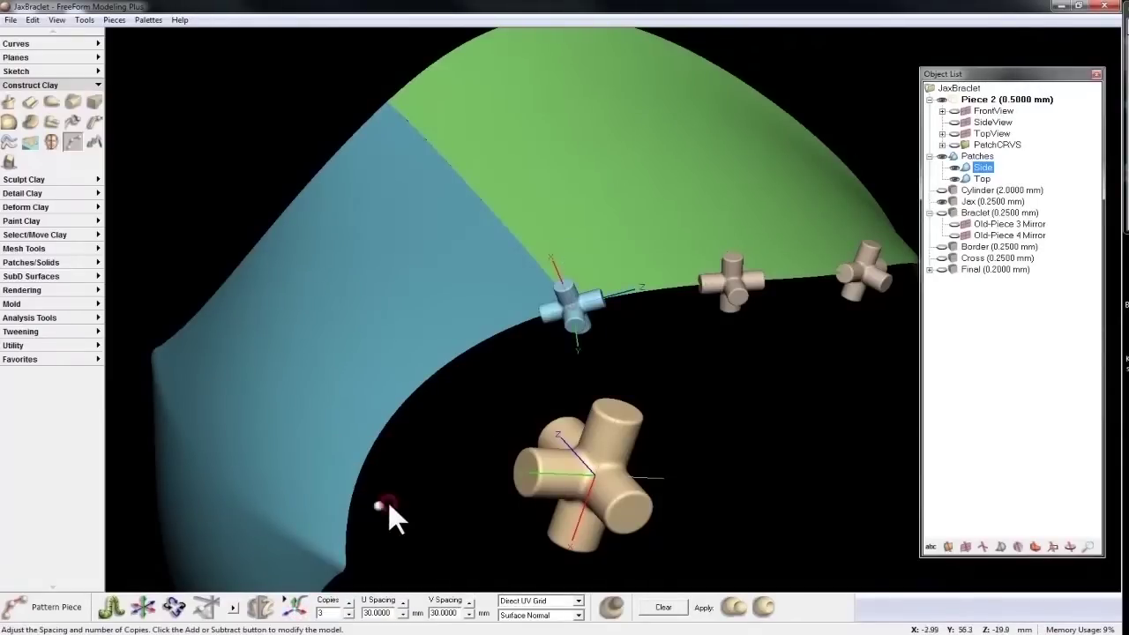
Try the axis snaps Y to Normal with X or Z to Tangent, and Z to Normal with X to Tangent
{"action": "left_click", "coordinate": [300, 606]}
{"action": "left_click", "coordinate": [377, 520]}
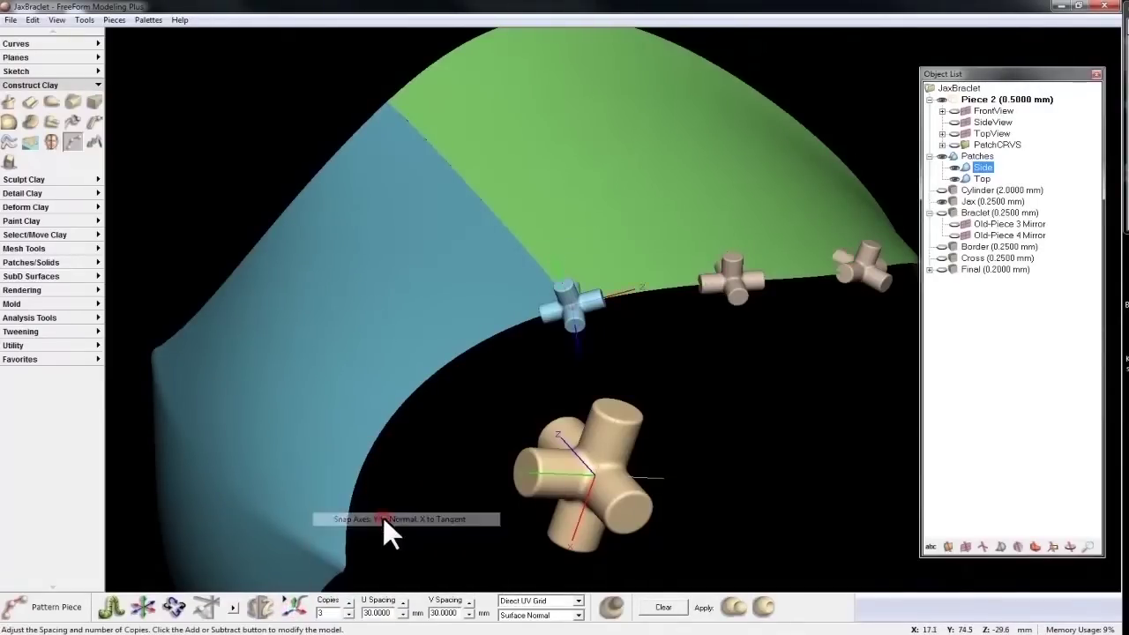
{"action": "left_click", "coordinate": [297, 608]}
{"action": "left_click", "coordinate": [376, 533]}
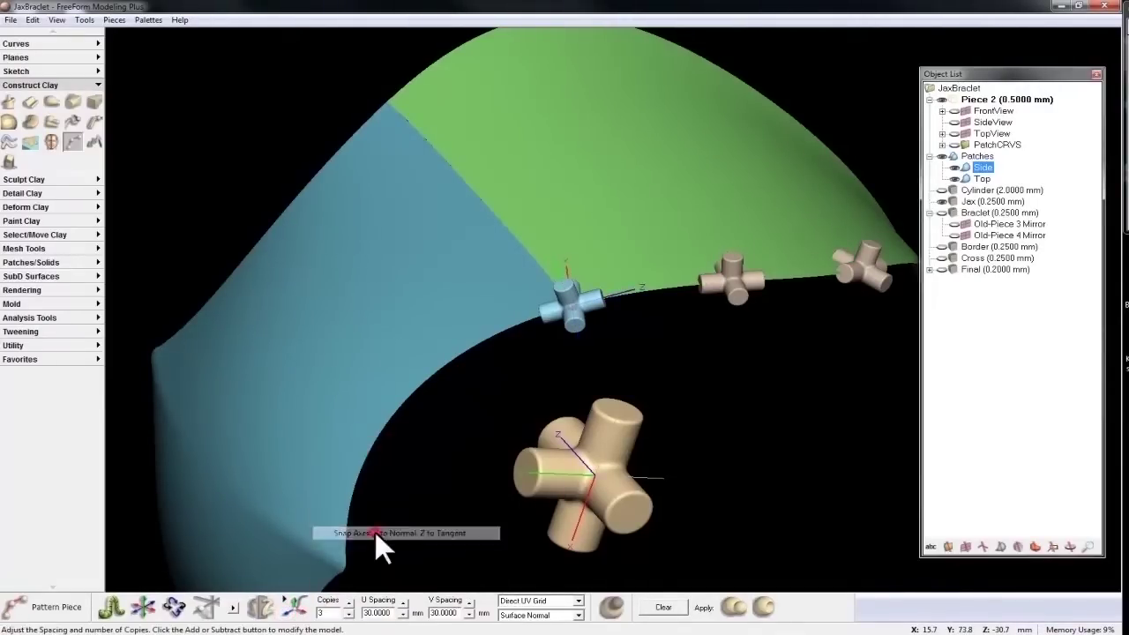
{"action": "left_click", "coordinate": [297, 608]}
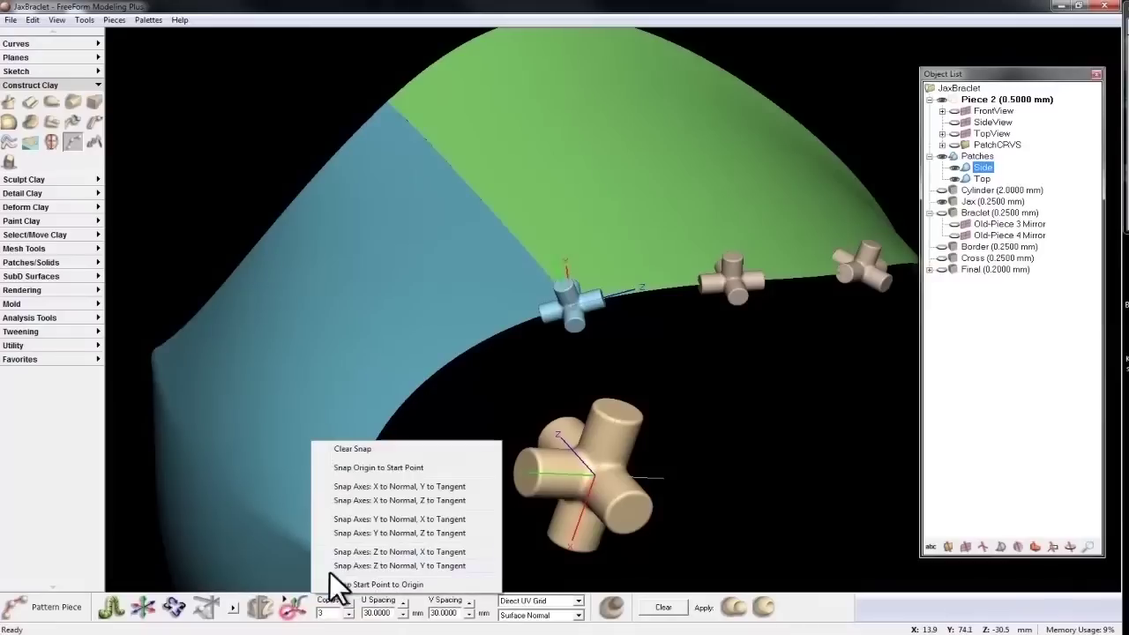
{"action": "left_click", "coordinate": [375, 552]}
Snap the Jax piece's axes with Y to Normal and X to Tangent, and set the pattern to 50 copies
{"action": "left_click", "coordinate": [297, 608]}
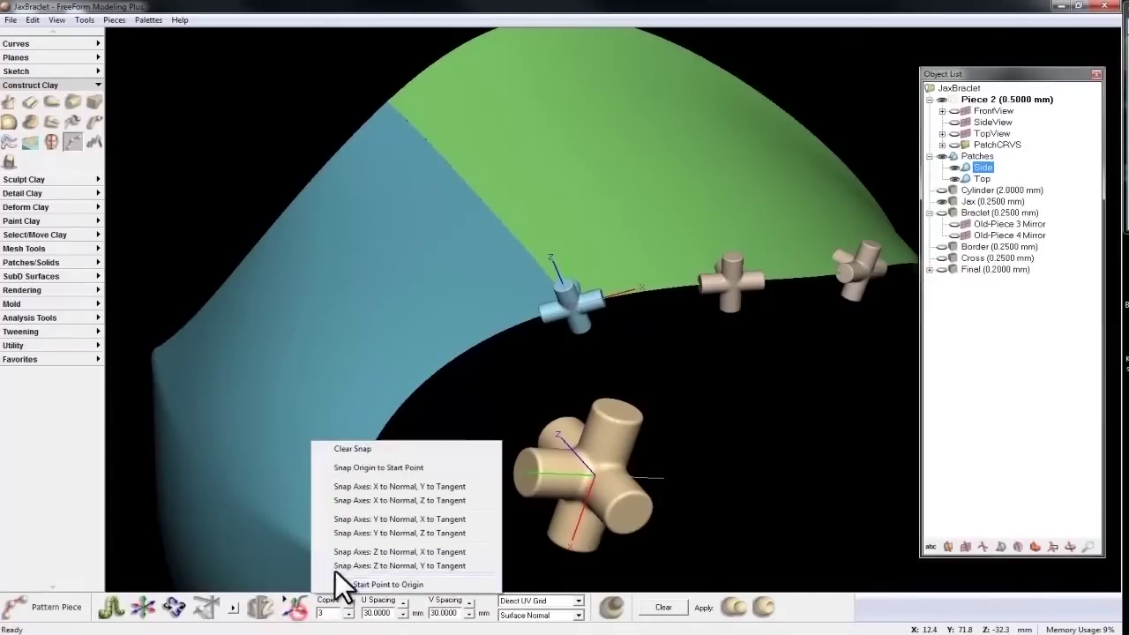
{"action": "left_click", "coordinate": [362, 517]}
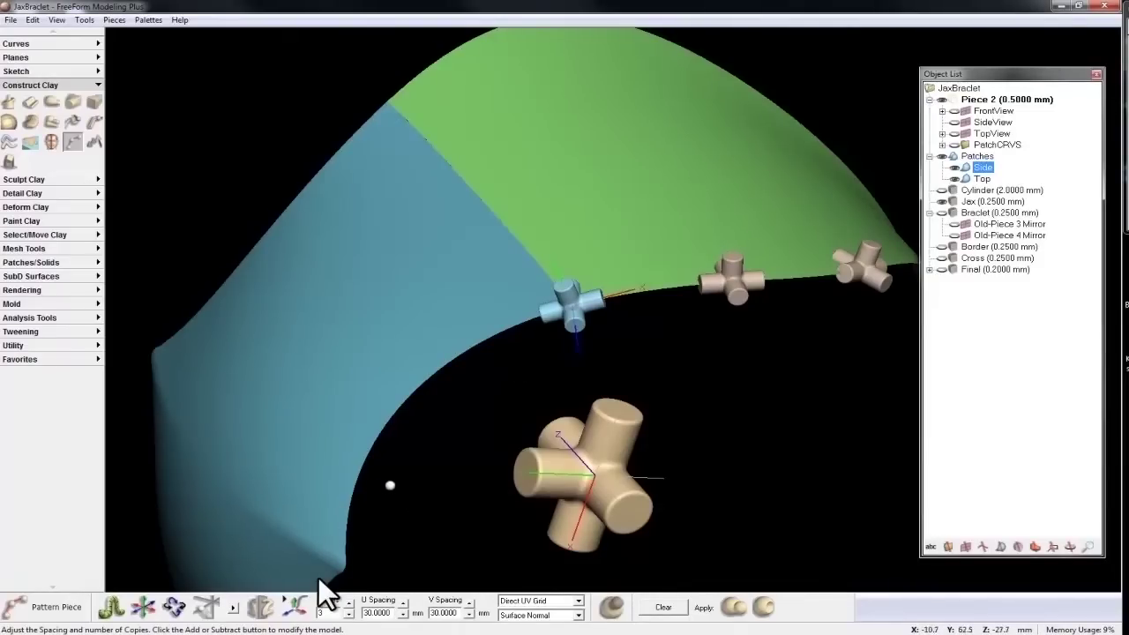
{"action": "double_click", "coordinate": [327, 612]}
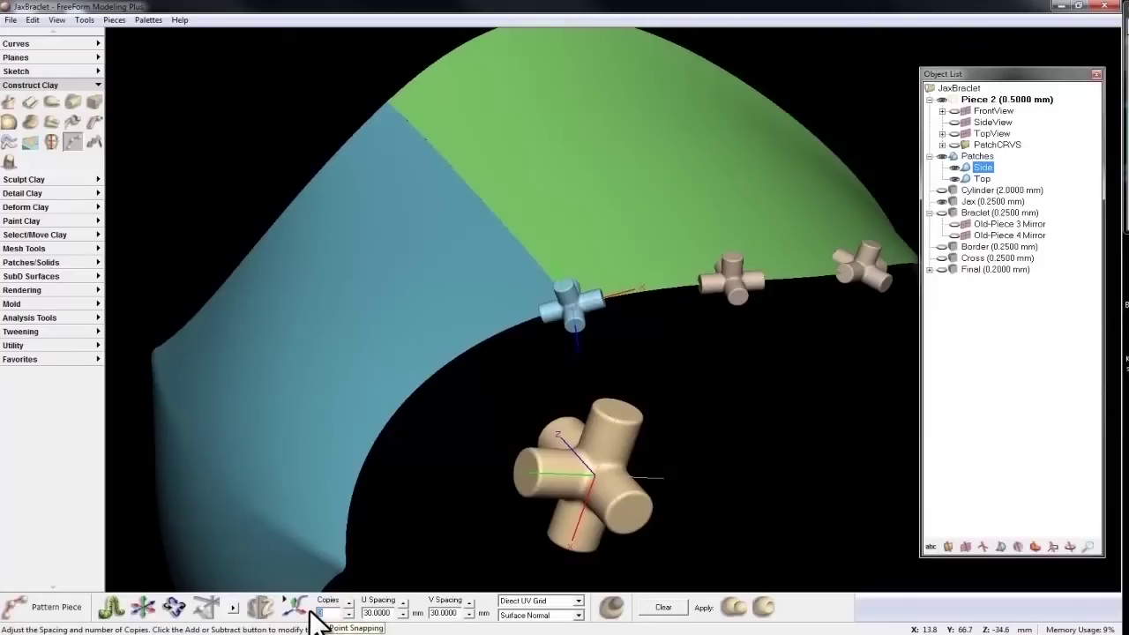
{"action": "type", "text": "50"}
{"action": "key", "text": "Return"}
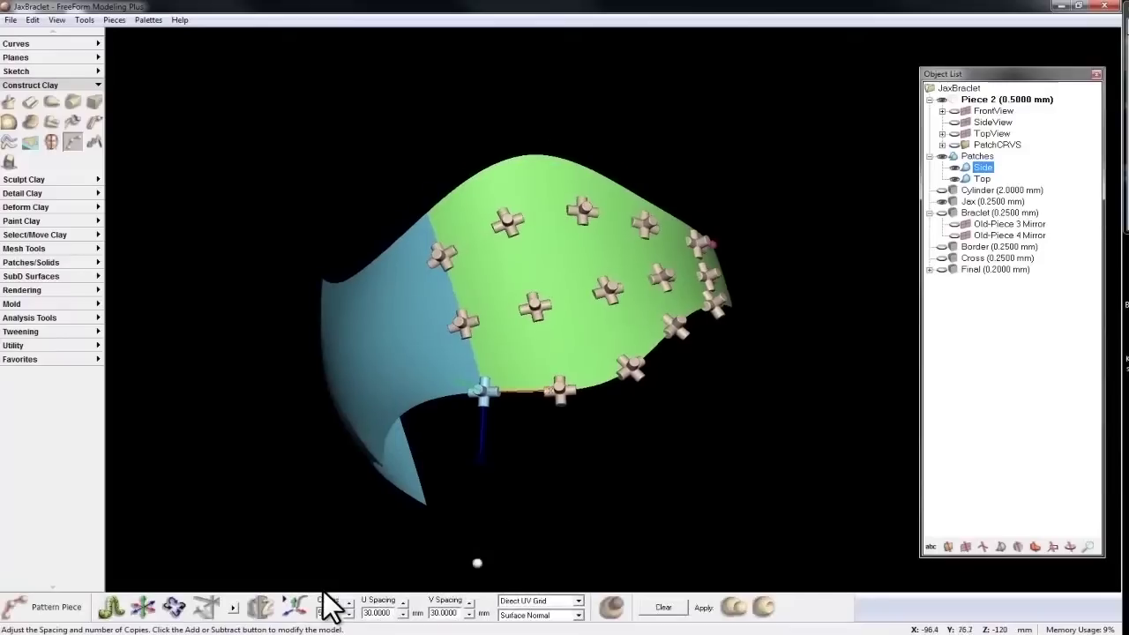
Set both the U spacing and the V spacing of the Jax pattern to 4 mm
{"action": "double_click", "coordinate": [381, 612]}
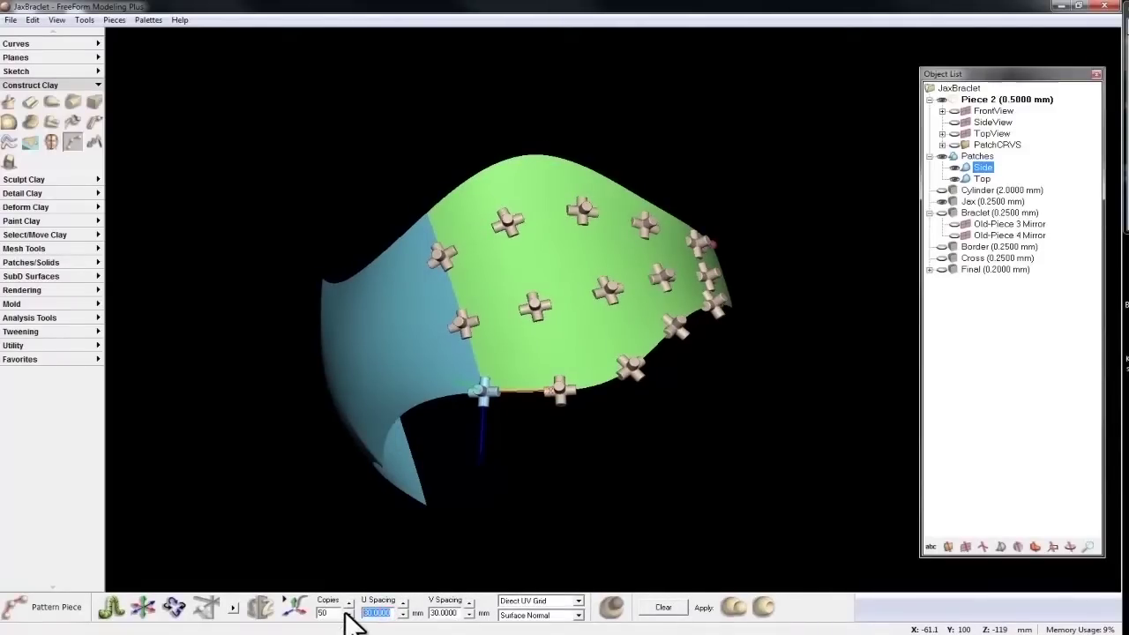
{"action": "type", "text": "4"}
{"action": "key", "text": "Return"}
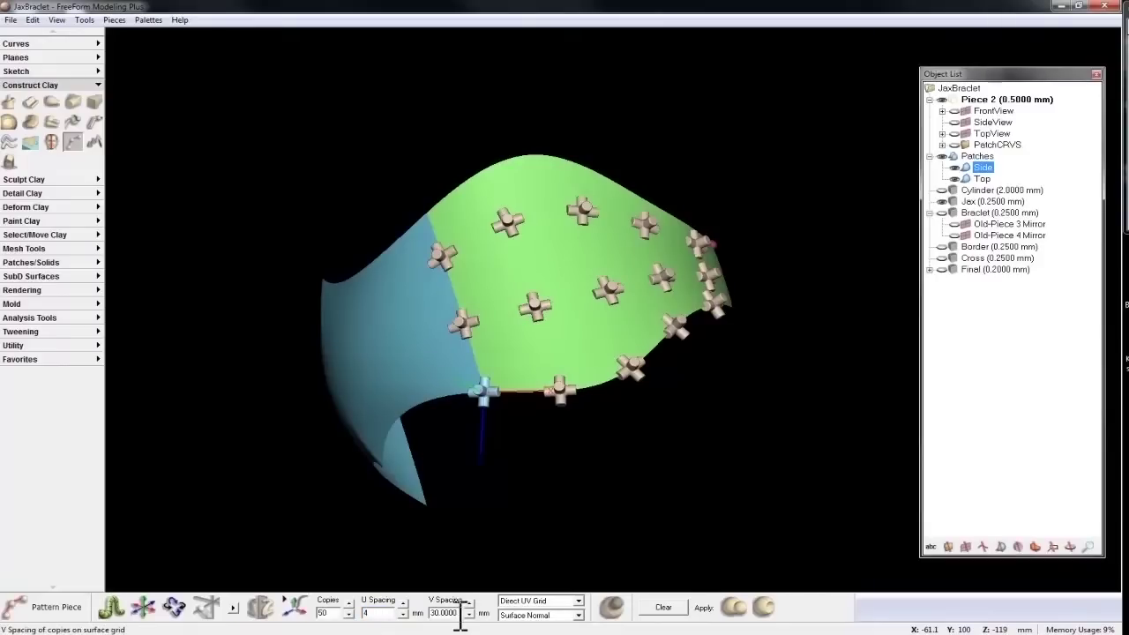
{"action": "double_click", "coordinate": [443, 612]}
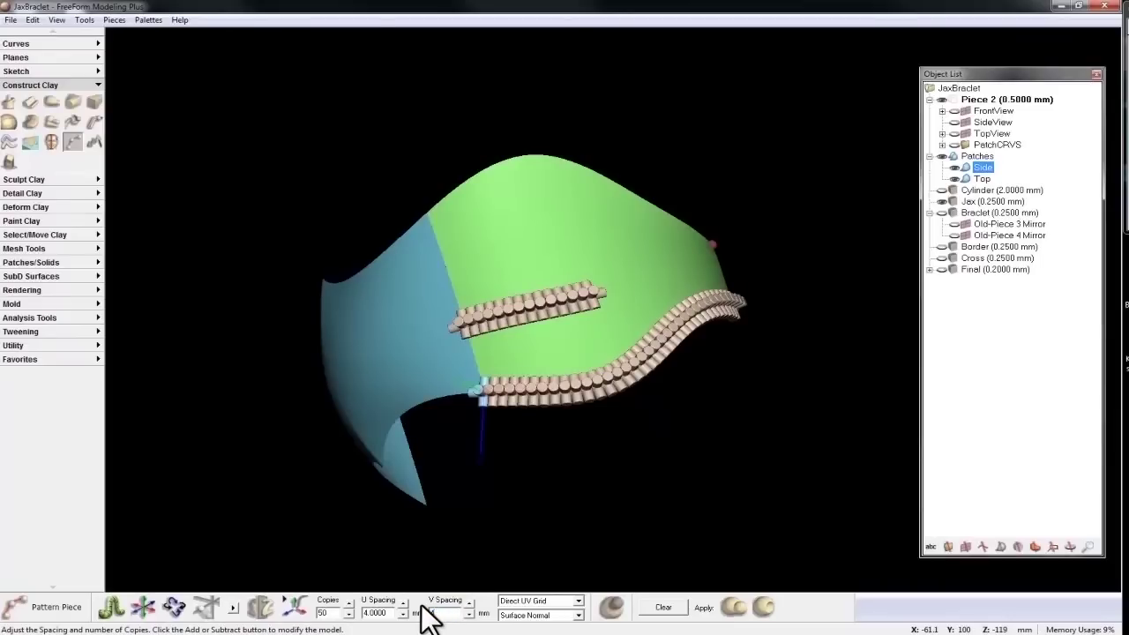
{"action": "type", "text": "4"}
{"action": "key", "text": "Return"}
{"action": "key", "text": "Escape"}
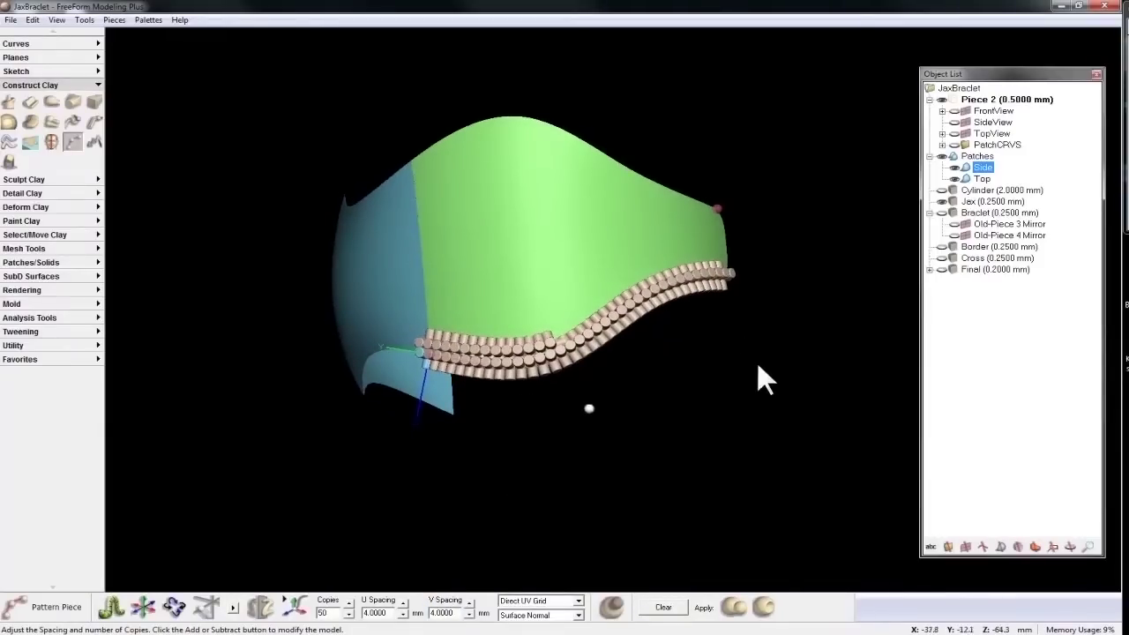
Raise the number of copies in the Jax pattern one at a time to 74
{"action": "left_click", "coordinate": [348, 603]}
{"action": "left_click", "coordinate": [348, 601]}
{"action": "left_click", "coordinate": [349, 601]}
{"action": "left_click", "coordinate": [349, 601]}
{"action": "left_click", "coordinate": [349, 602]}
{"action": "left_click", "coordinate": [349, 601]}
{"action": "left_click", "coordinate": [350, 602]}
{"action": "left_click", "coordinate": [350, 603]}
{"action": "left_click", "coordinate": [350, 602]}
{"action": "left_click", "coordinate": [350, 602]}
{"action": "left_click", "coordinate": [350, 602]}
{"action": "left_click", "coordinate": [351, 602]}
{"action": "left_click", "coordinate": [350, 602]}
{"action": "left_click", "coordinate": [350, 603]}
{"action": "left_click", "coordinate": [350, 602]}
{"action": "left_click", "coordinate": [350, 602]}
{"action": "left_click", "coordinate": [350, 602]}
{"action": "left_click", "coordinate": [350, 602]}
{"action": "left_click", "coordinate": [350, 602]}
{"action": "left_click", "coordinate": [350, 602]}
{"action": "left_click", "coordinate": [350, 602]}
{"action": "left_click", "coordinate": [350, 602]}
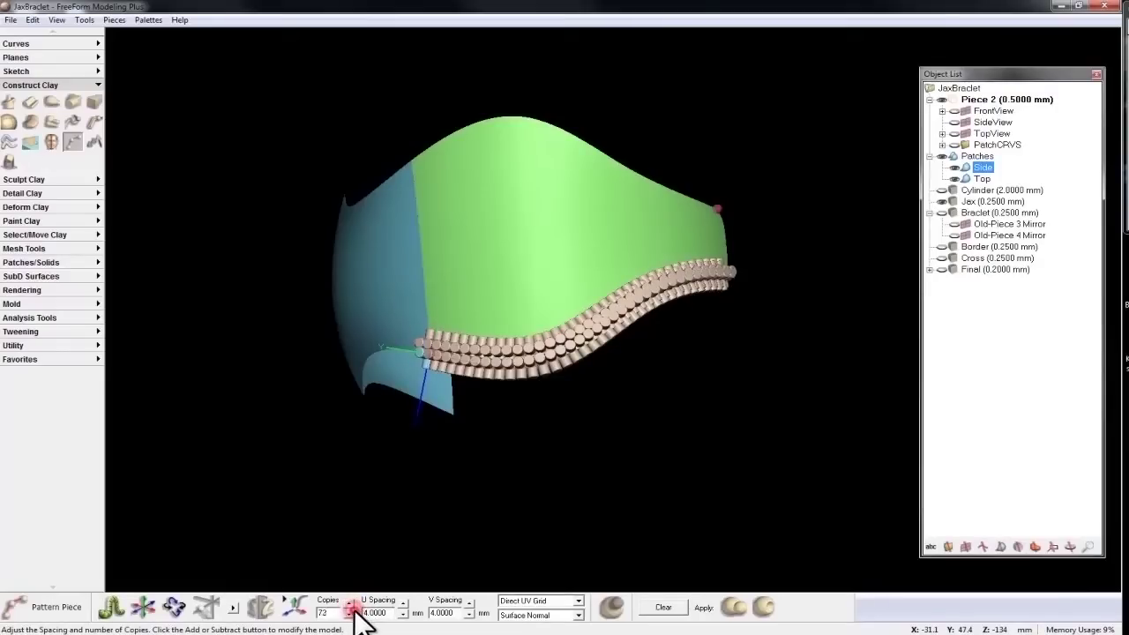
{"action": "left_click", "coordinate": [350, 602]}
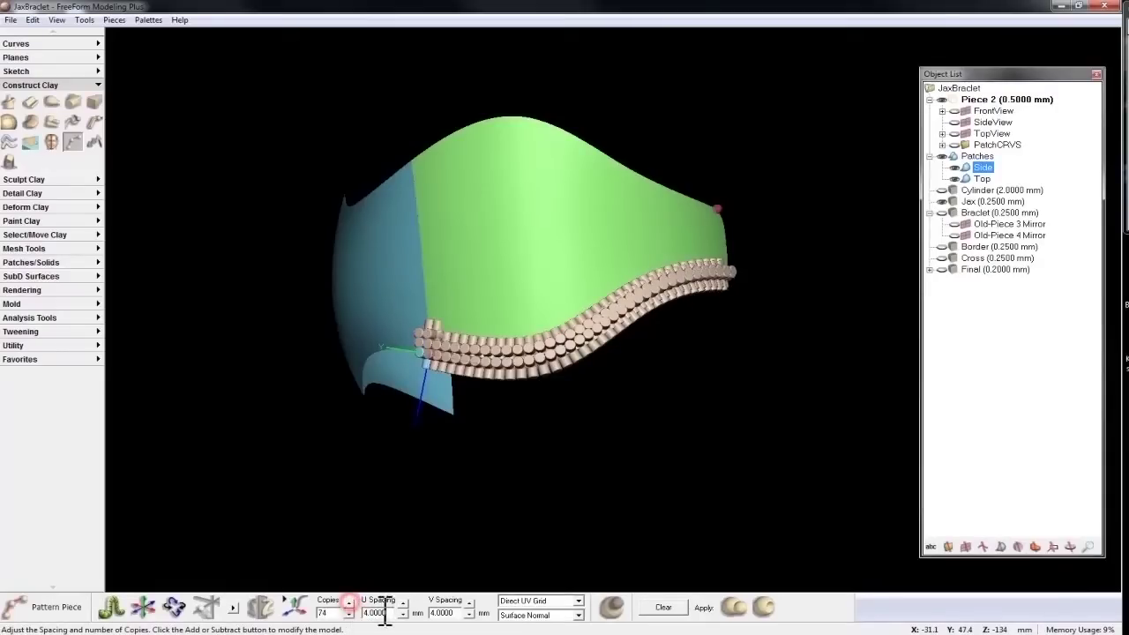
Set the number of Jax copies to 500, and increase it further to 1000 to fill the Side patch
{"action": "double_click", "coordinate": [324, 612]}
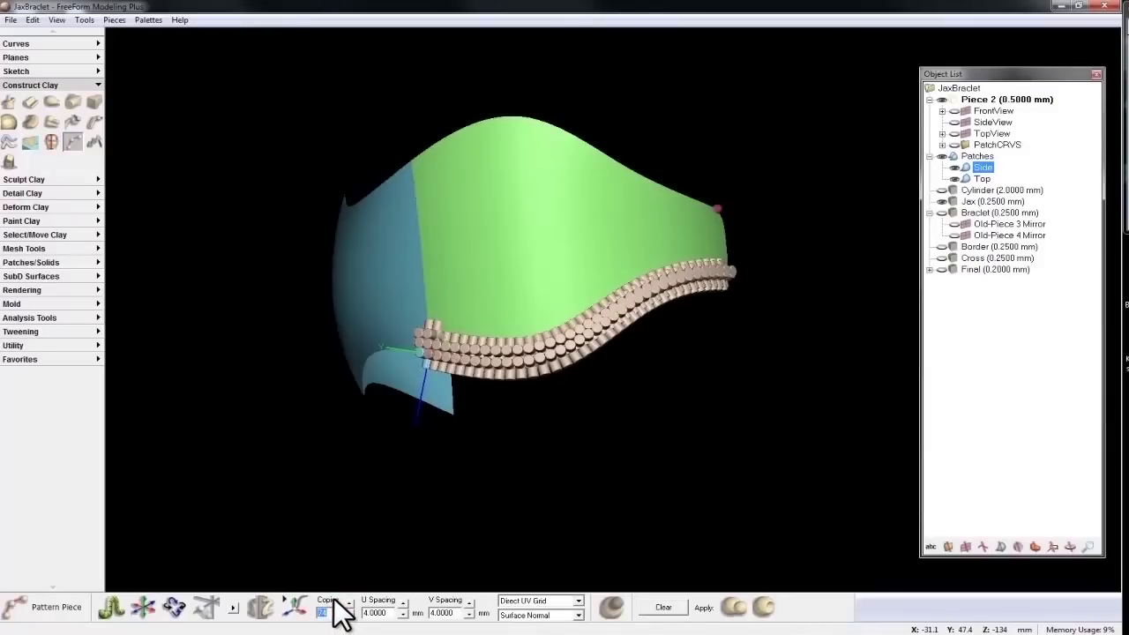
{"action": "type", "text": "5"}
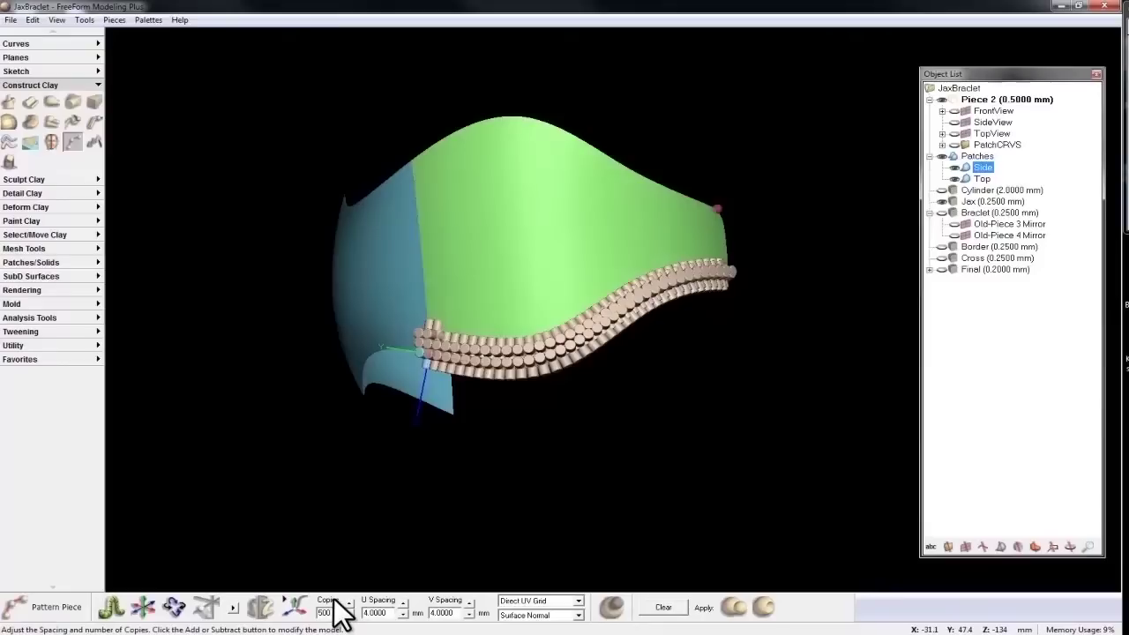
{"action": "type", "text": "00"}
{"action": "key", "text": "Return"}
{"action": "type", "text": "1000"}
{"action": "key", "text": "Return"}
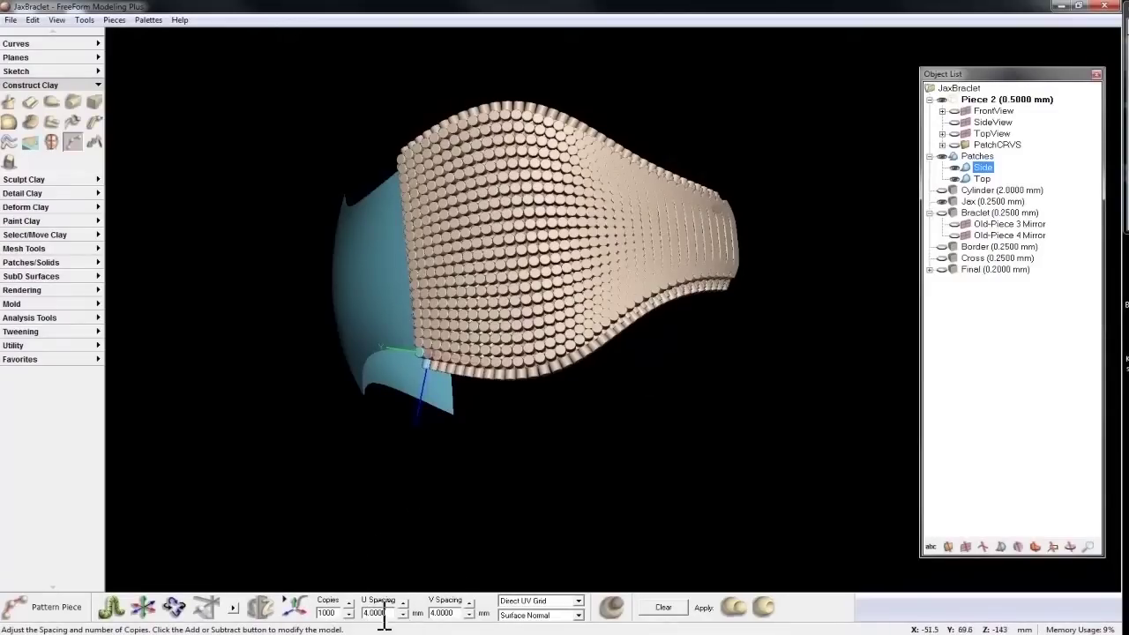
Widen the U spacing and the V spacing of the Jax pattern to 8 mm each
{"action": "left_click_drag", "start_coordinate": [398, 617], "coordinate": [344, 622]}
{"action": "key", "text": "Return"}
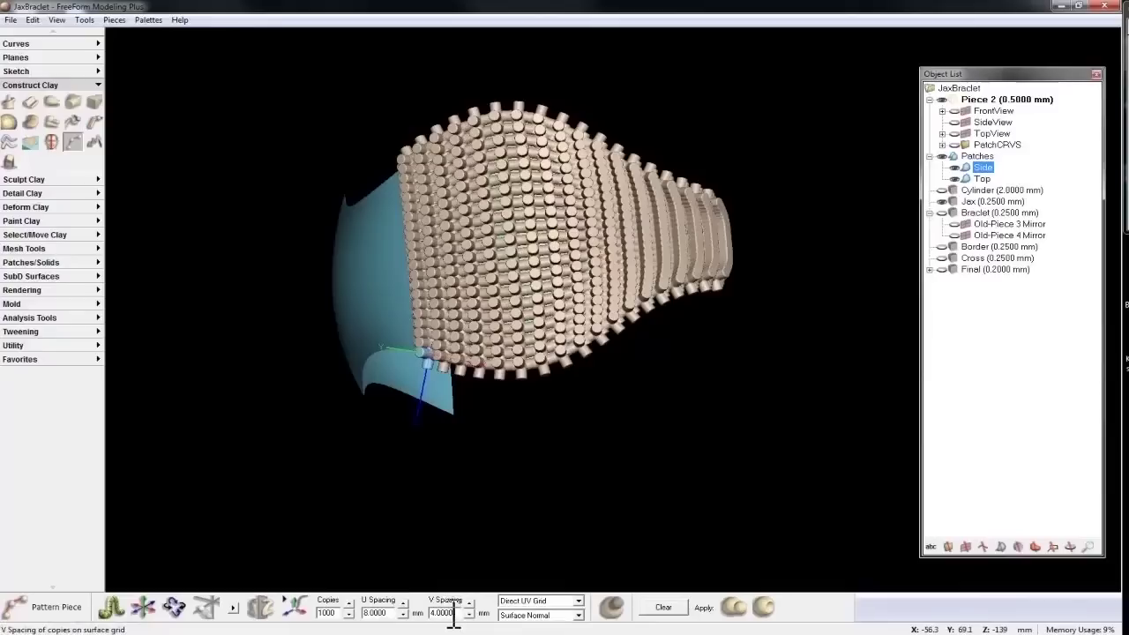
{"action": "left_click_drag", "start_coordinate": [455, 617], "coordinate": [432, 615]}
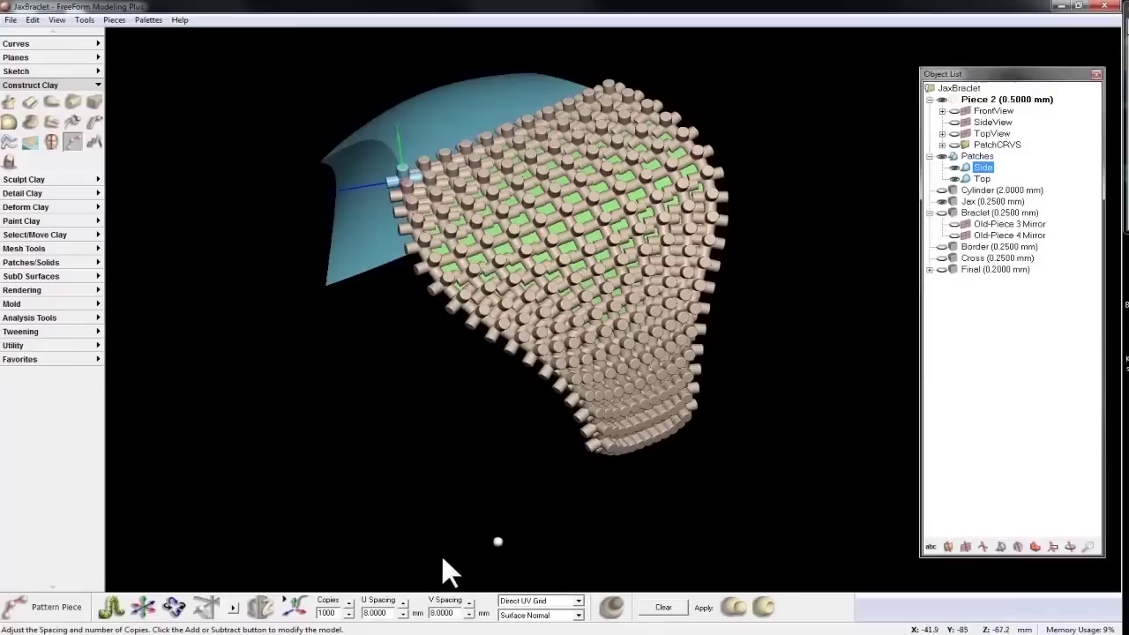
Try the Spaced UV Grid and Random Position grid modes for the pattern, and return to Direct UV Grid
{"action": "left_click", "coordinate": [567, 600]}
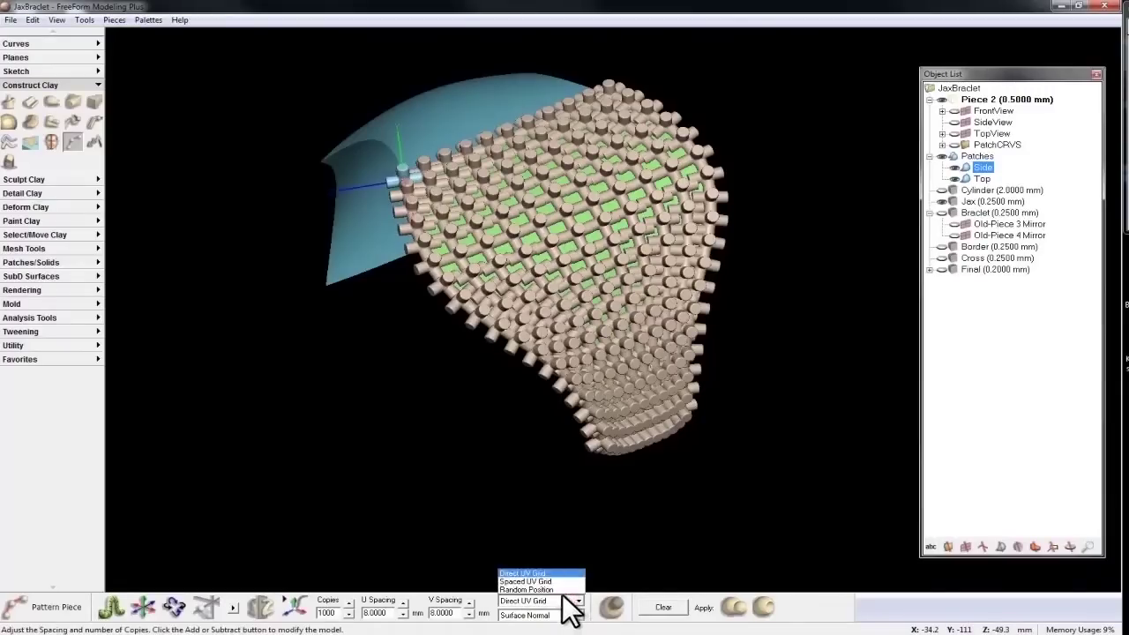
{"action": "left_click", "coordinate": [555, 581]}
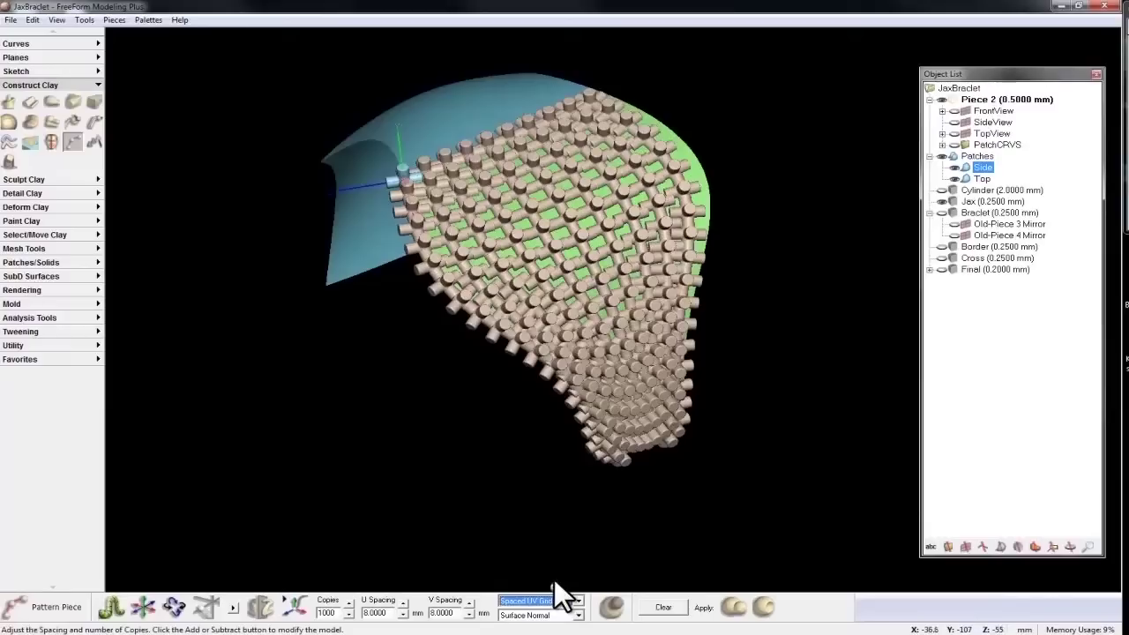
{"action": "left_click", "coordinate": [555, 602]}
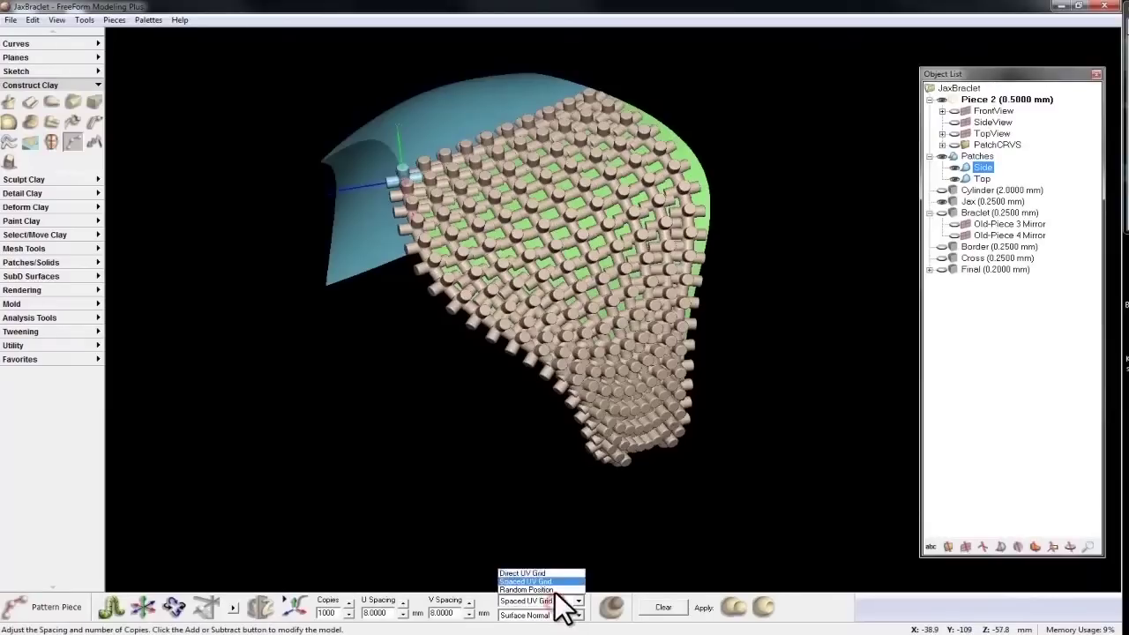
{"action": "left_click", "coordinate": [552, 589]}
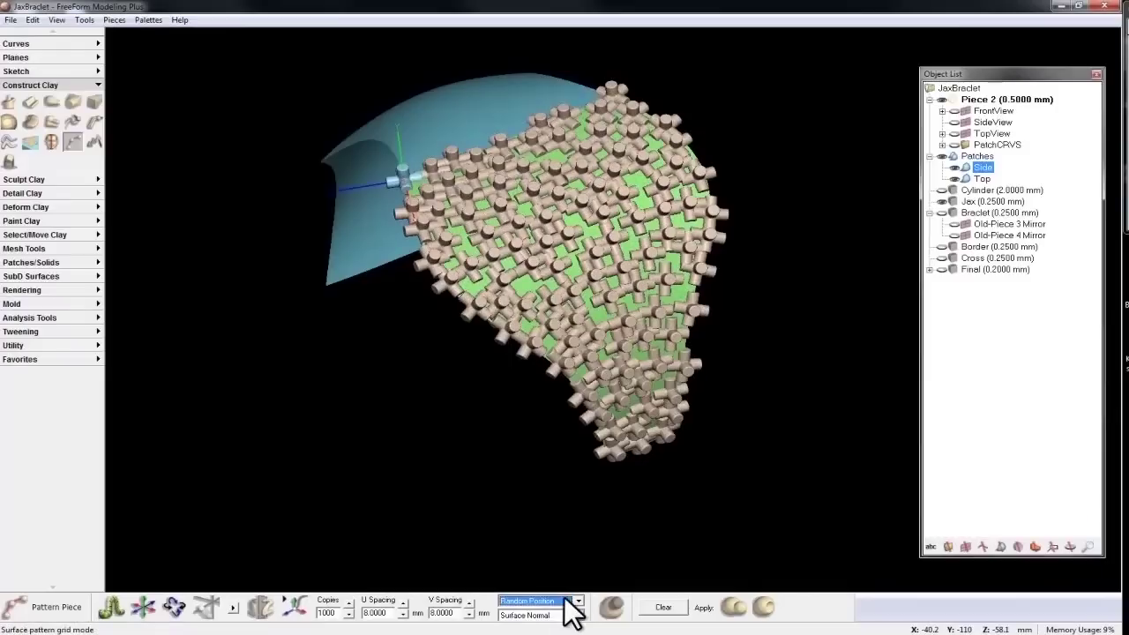
{"action": "left_click", "coordinate": [571, 601]}
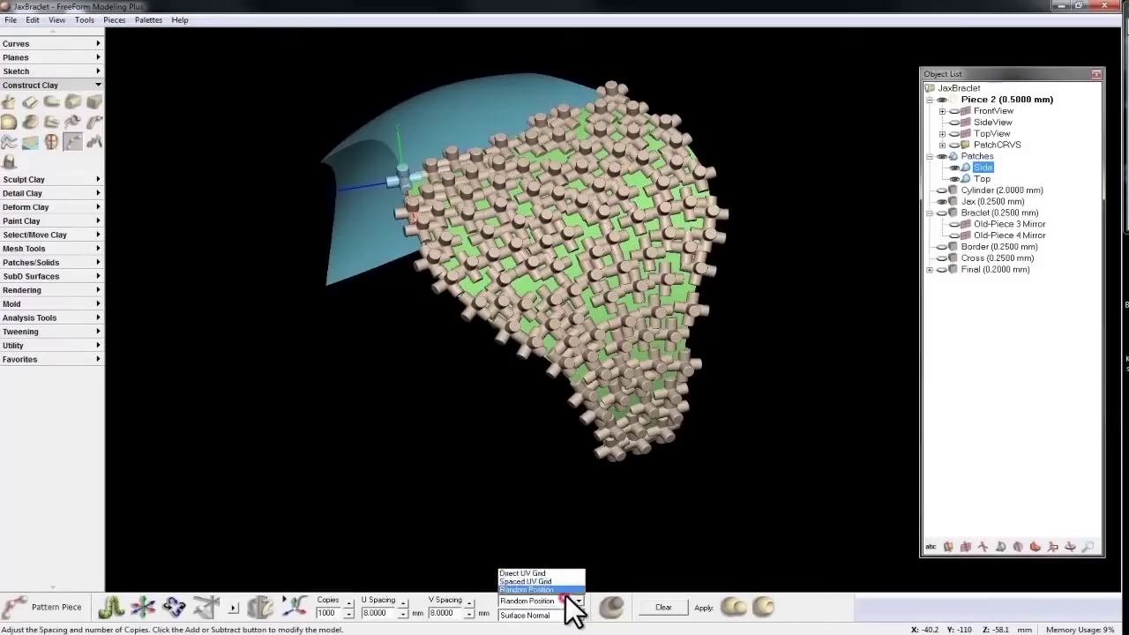
{"action": "left_click", "coordinate": [557, 571]}
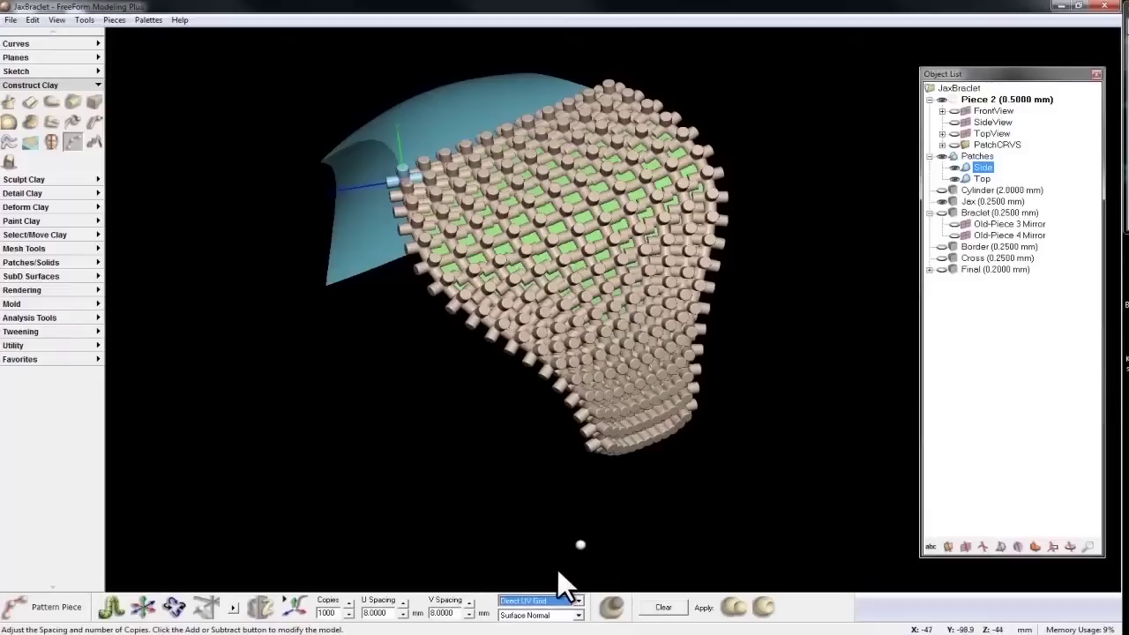
Try the pattern rotation modes No Rotation, Random Tangent, Random Normal and Random Rotation, and return to Surface Normal
{"action": "left_click", "coordinate": [531, 615]}
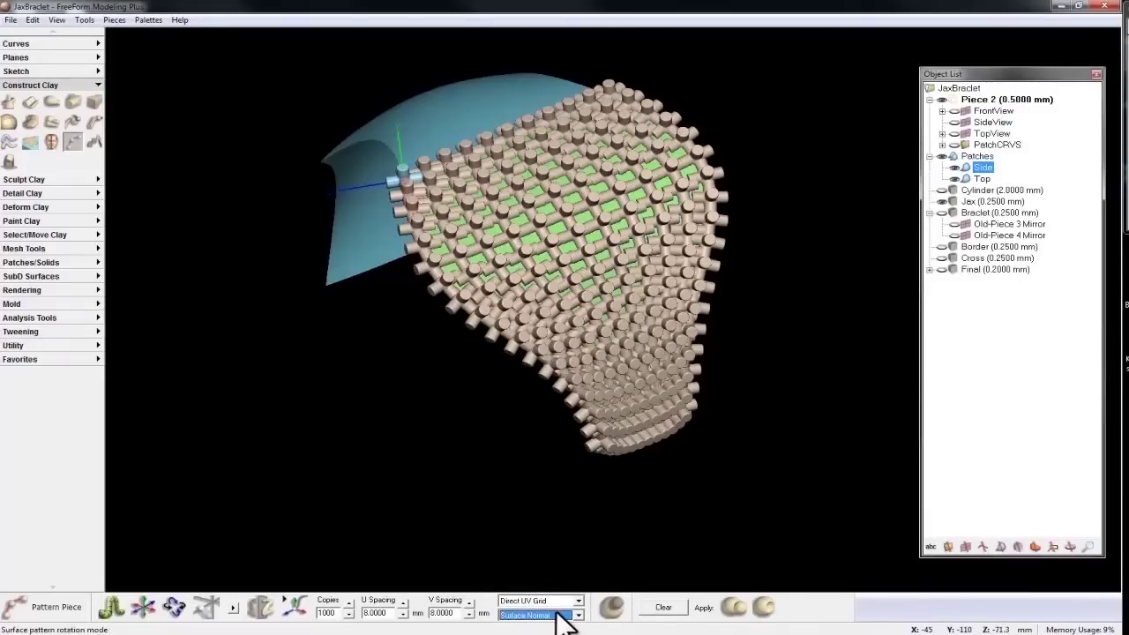
{"action": "left_click", "coordinate": [557, 614]}
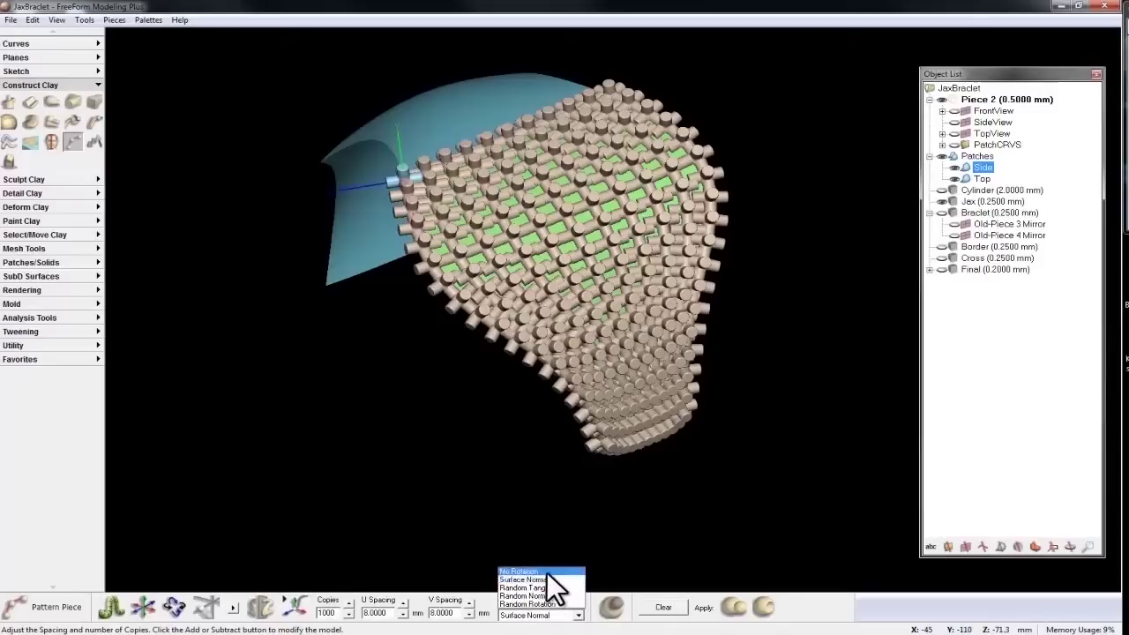
{"action": "left_click", "coordinate": [547, 572]}
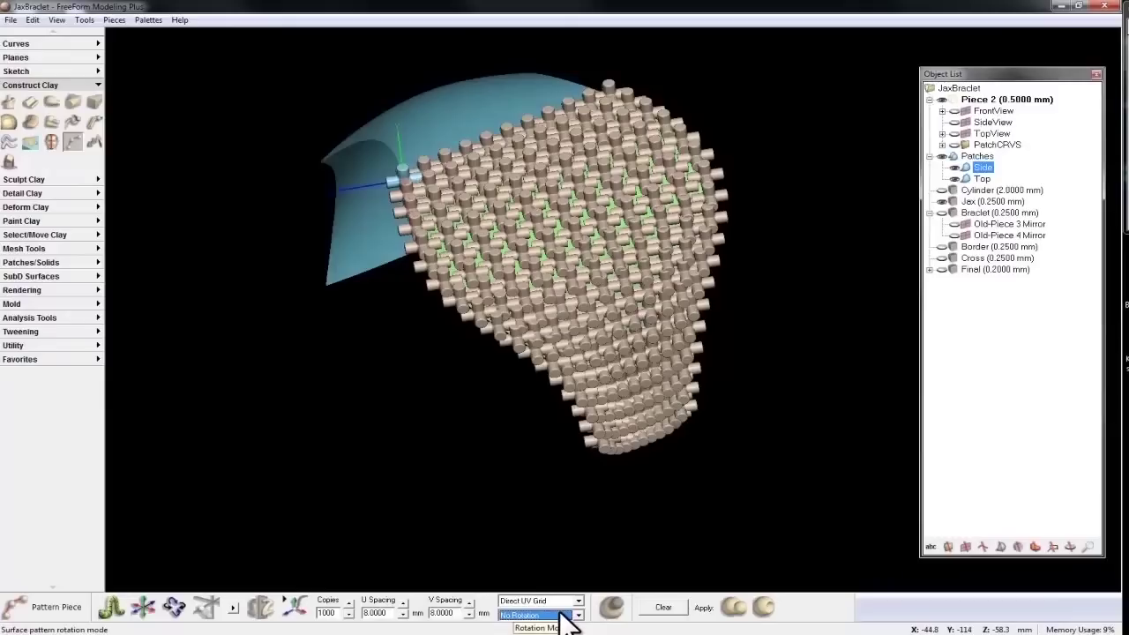
{"action": "left_click", "coordinate": [560, 615]}
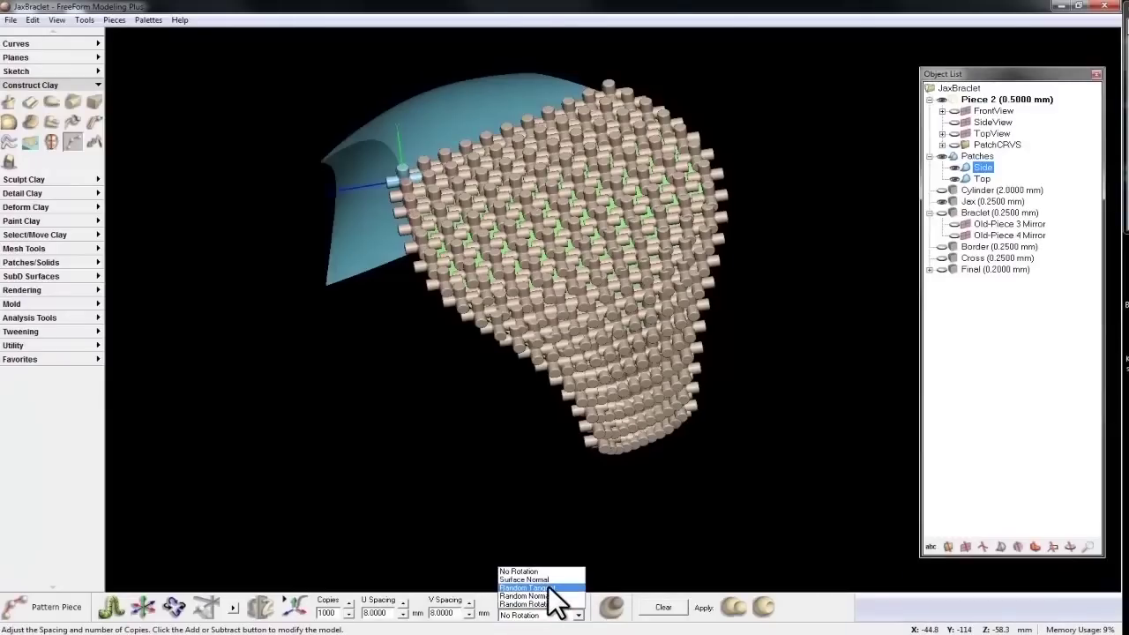
{"action": "left_click", "coordinate": [549, 588]}
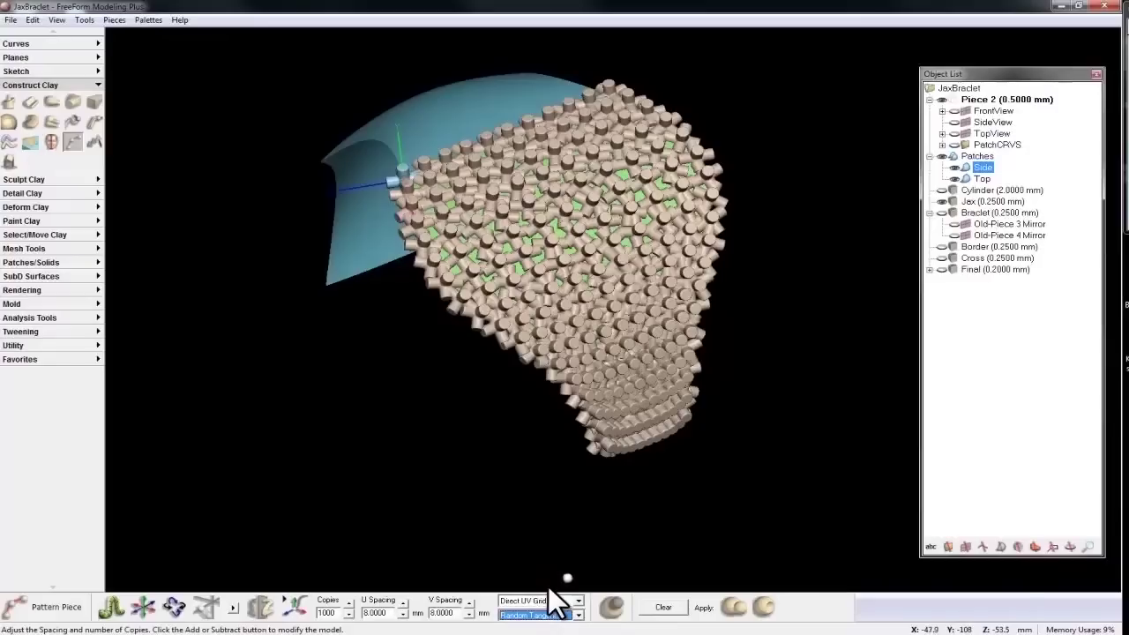
{"action": "left_click", "coordinate": [559, 614]}
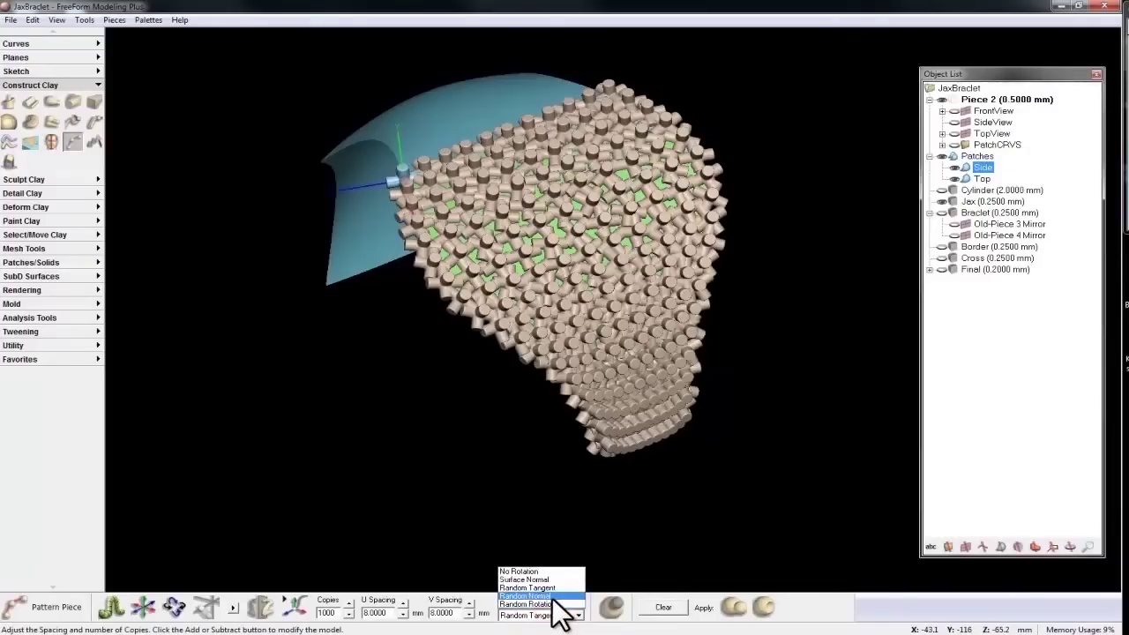
{"action": "left_click", "coordinate": [553, 604]}
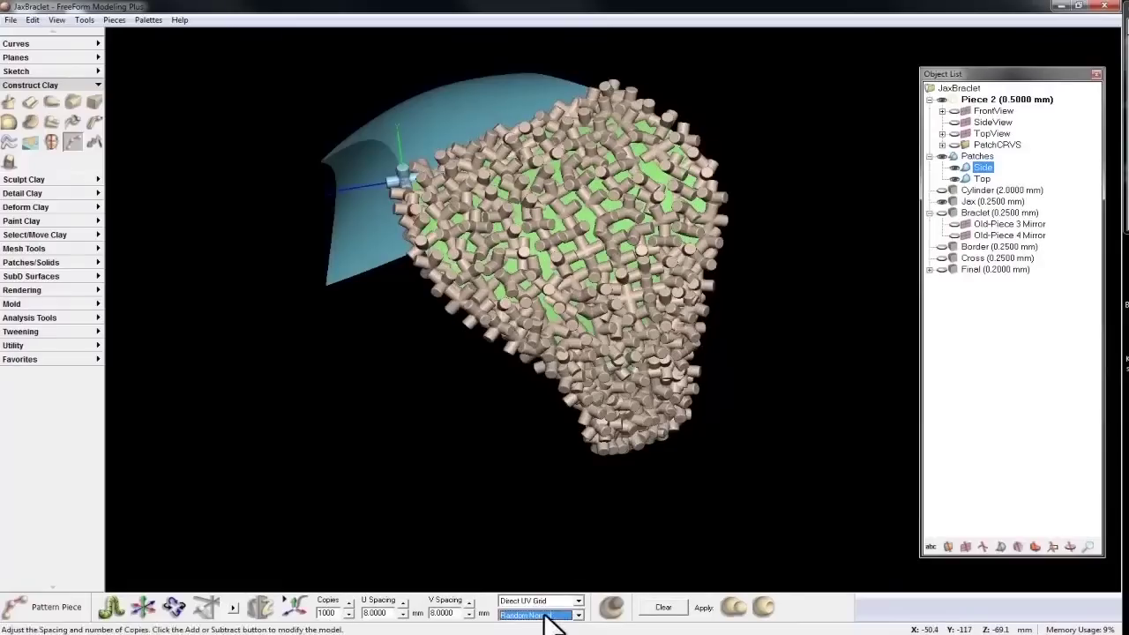
{"action": "left_click", "coordinate": [547, 615]}
{"action": "left_click", "coordinate": [534, 605]}
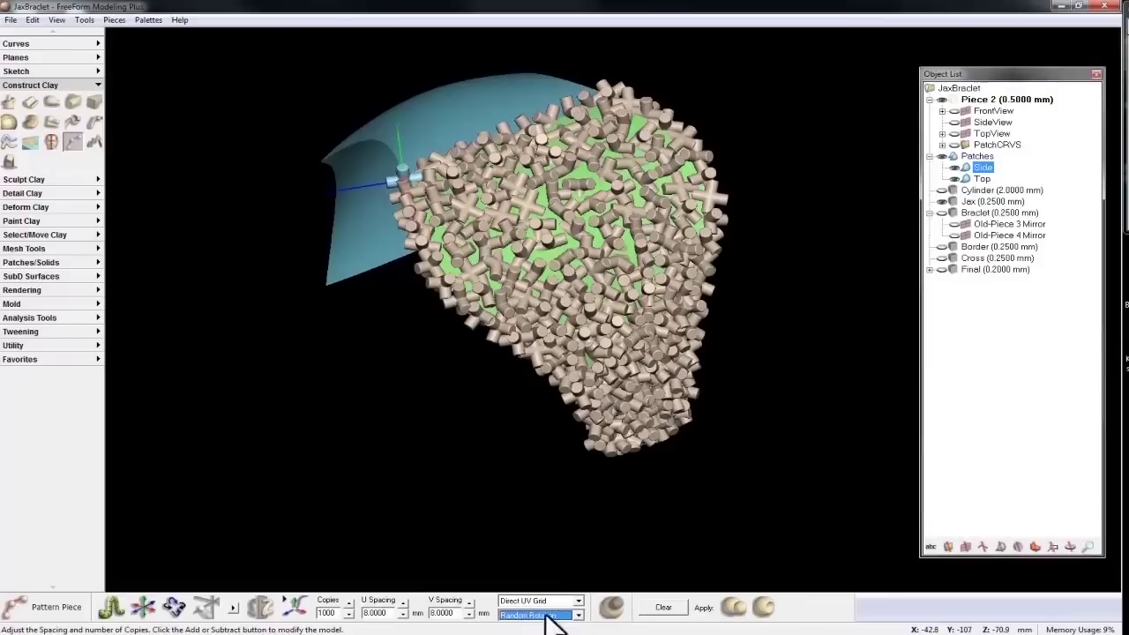
{"action": "left_click", "coordinate": [576, 614]}
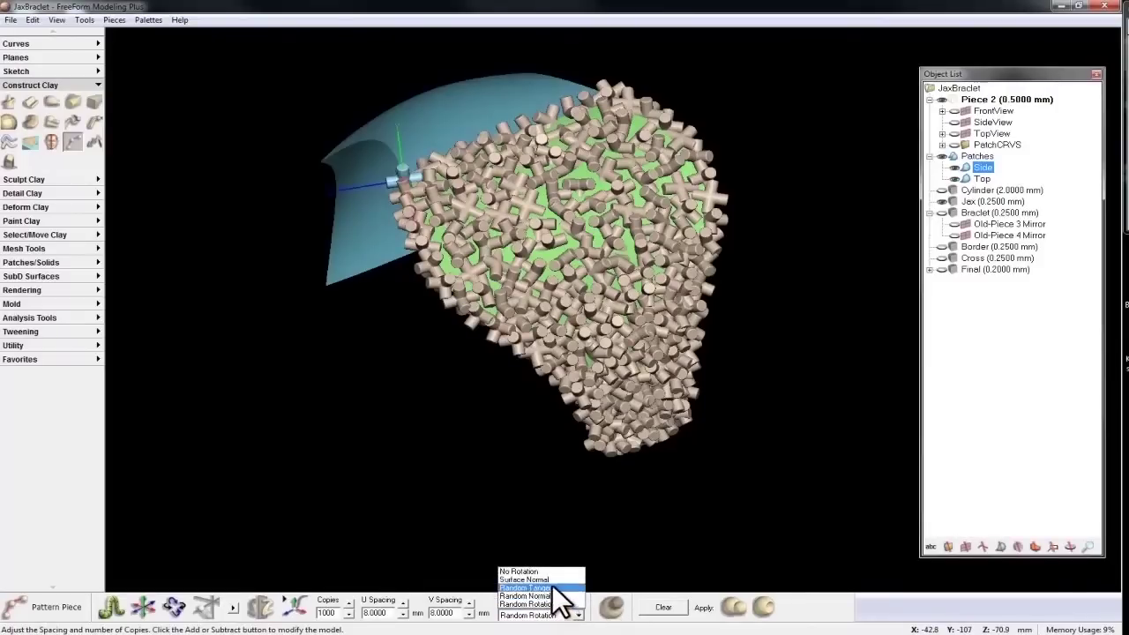
{"action": "left_click", "coordinate": [541, 579]}
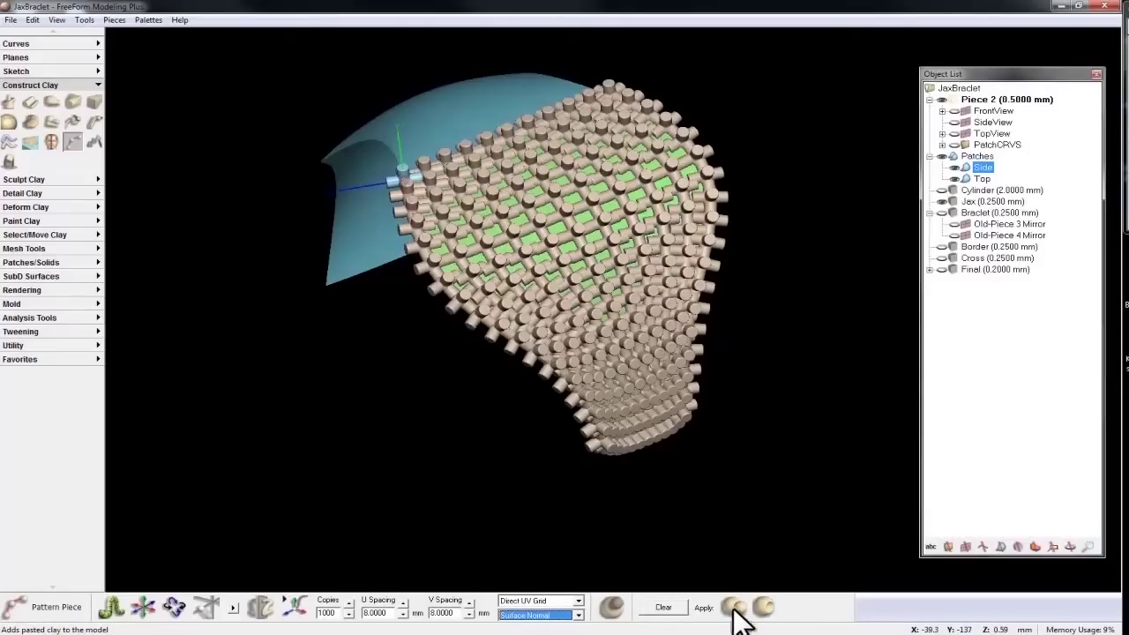
{"action": "left_click", "coordinate": [763, 606]}
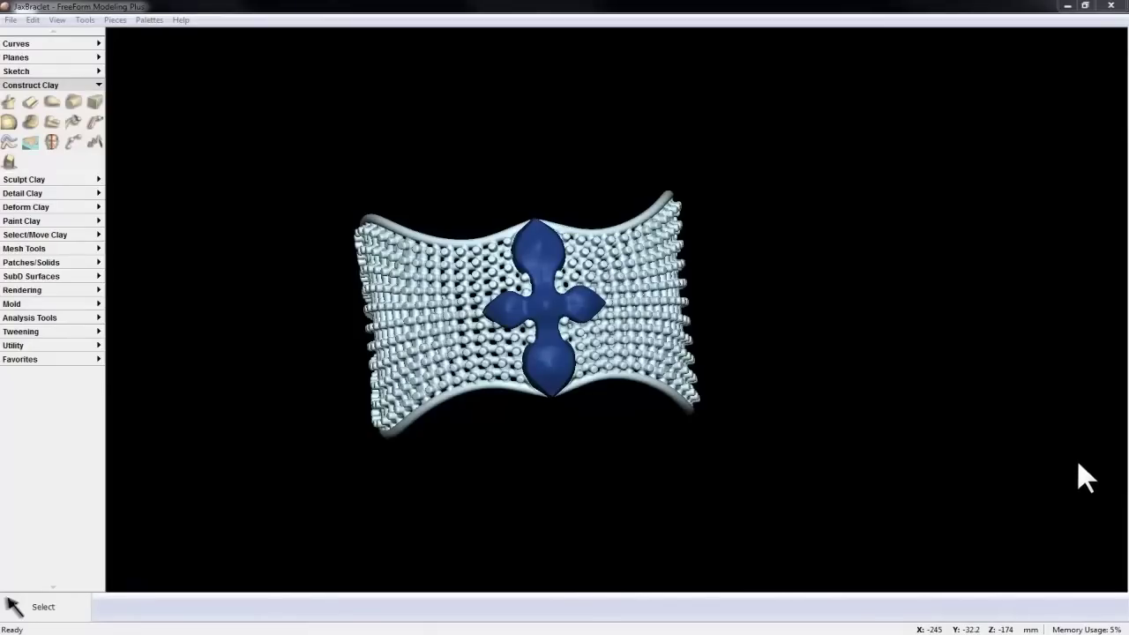
{"action": "middle_click_drag", "start_coordinate": [1087, 454], "coordinate": [807, 230]}
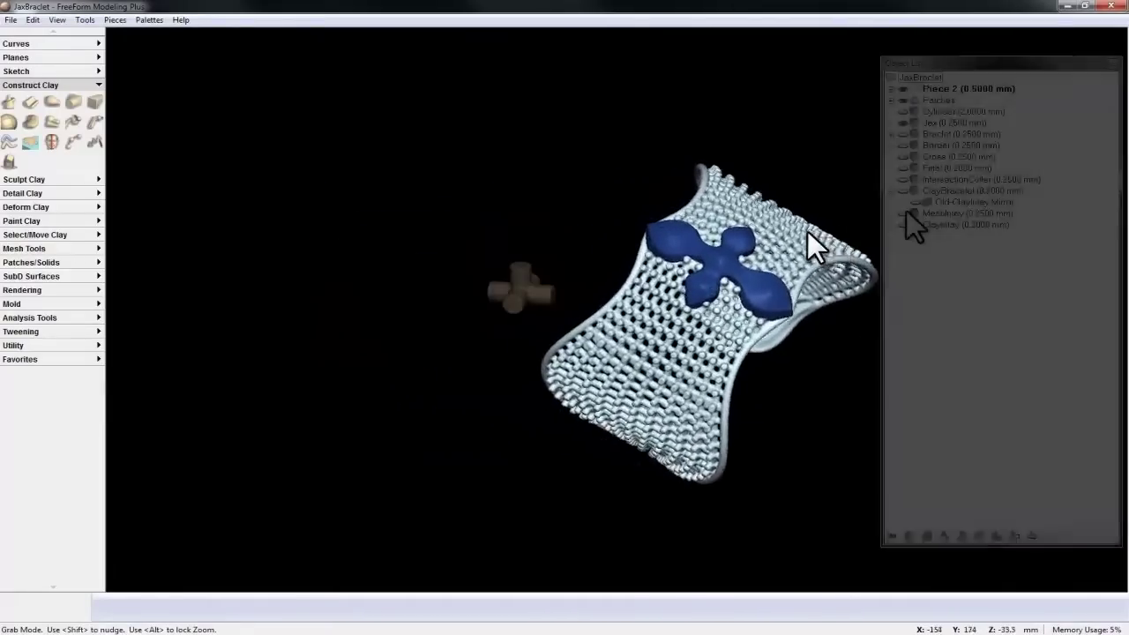
Show the MeshInlay piece alongside the Jax piece, and close the Object List
{"action": "left_click", "coordinate": [909, 211]}
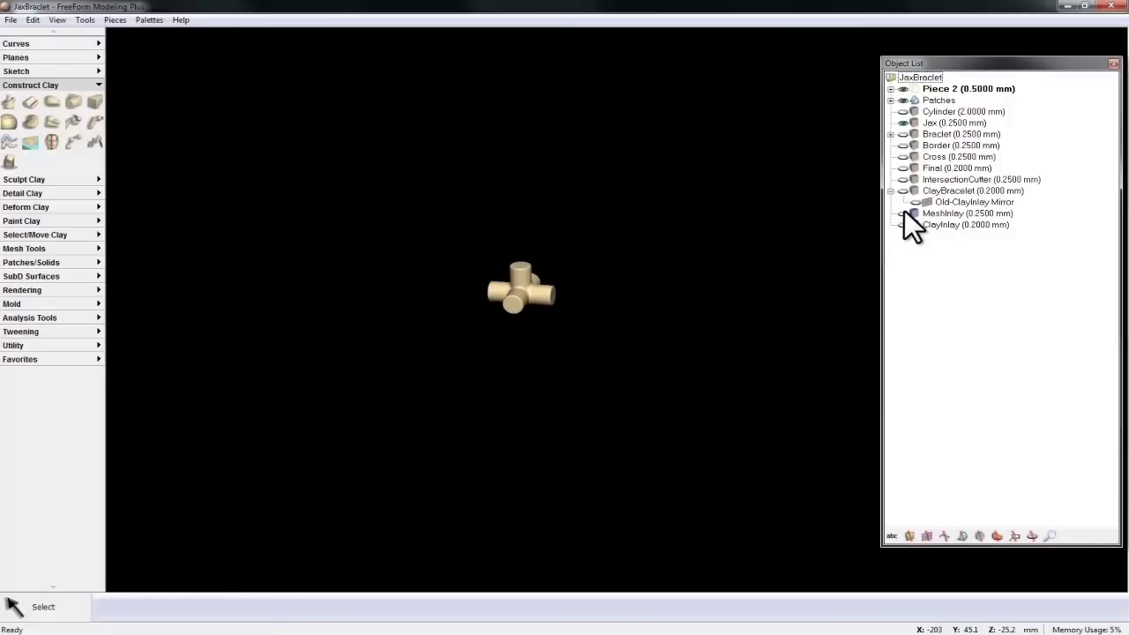
{"action": "left_click", "coordinate": [904, 212]}
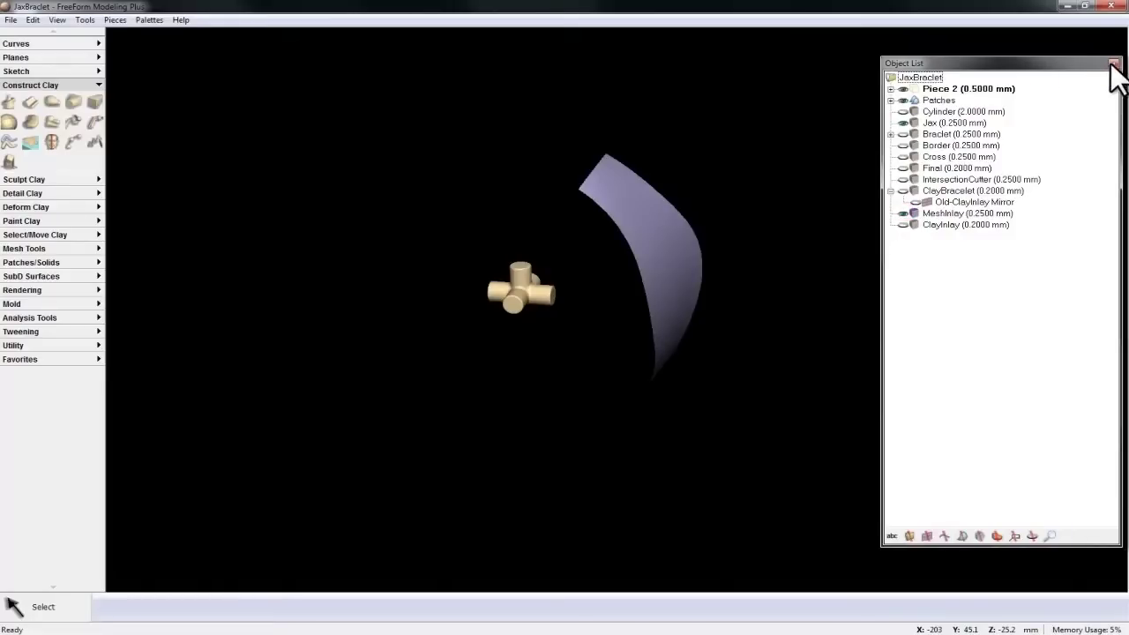
{"action": "left_click", "coordinate": [1113, 64]}
{"action": "key", "text": "f"}
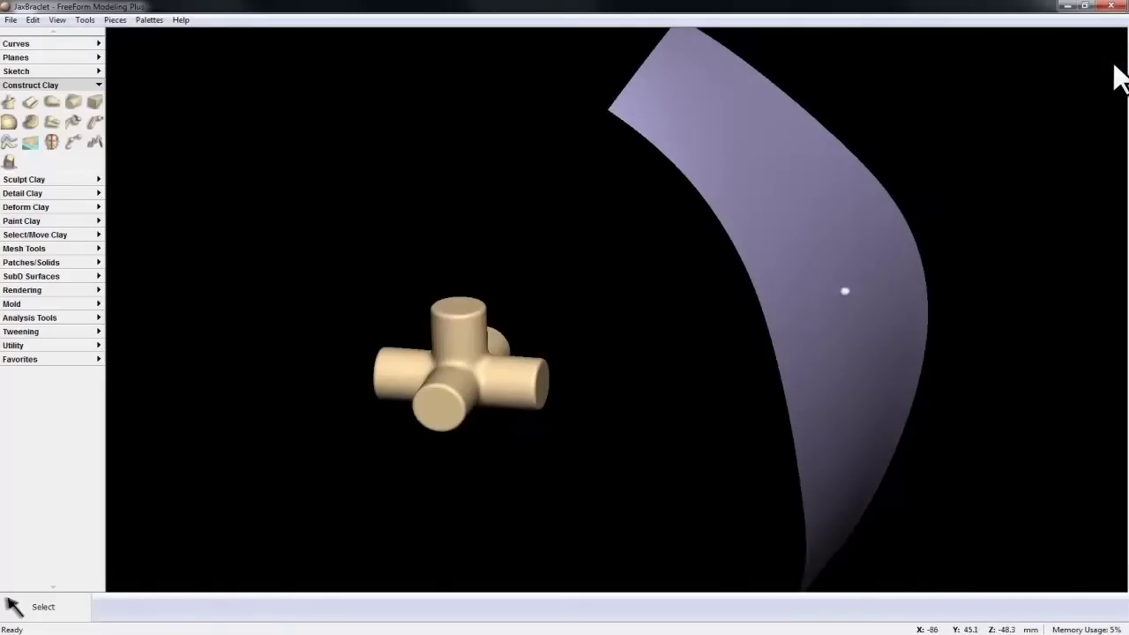
{"action": "middle_click_drag", "start_coordinate": [893, 320], "coordinate": [727, 312]}
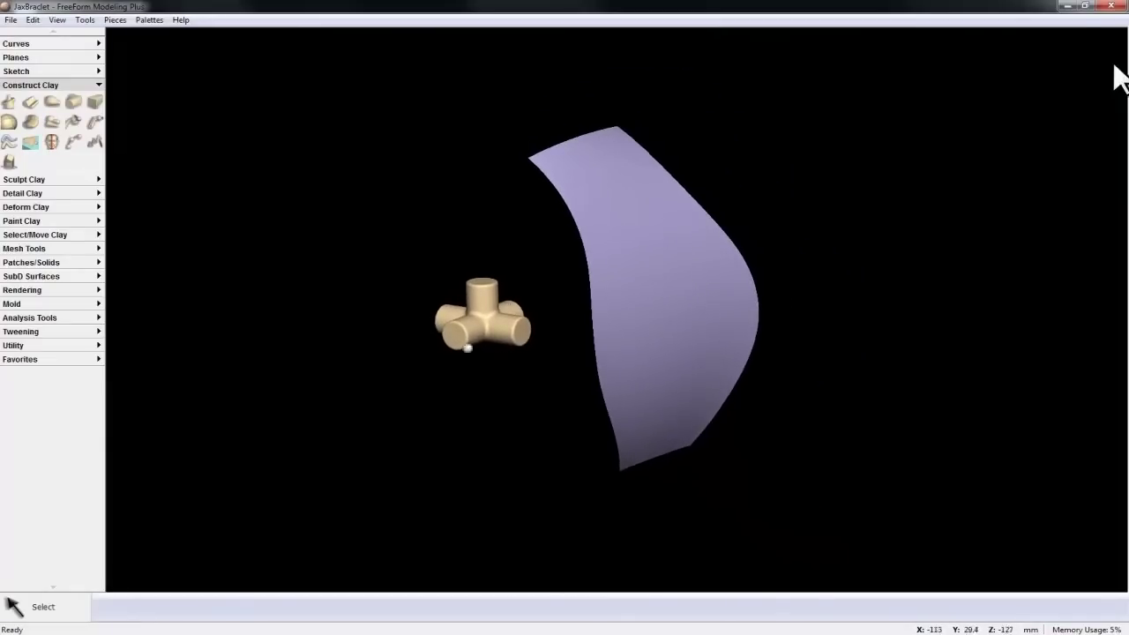
Start the Pattern Piece tool with the Jax piece as source and the MeshInlay piece as target surface, and close the Object List
{"action": "left_click", "coordinate": [71, 143]}
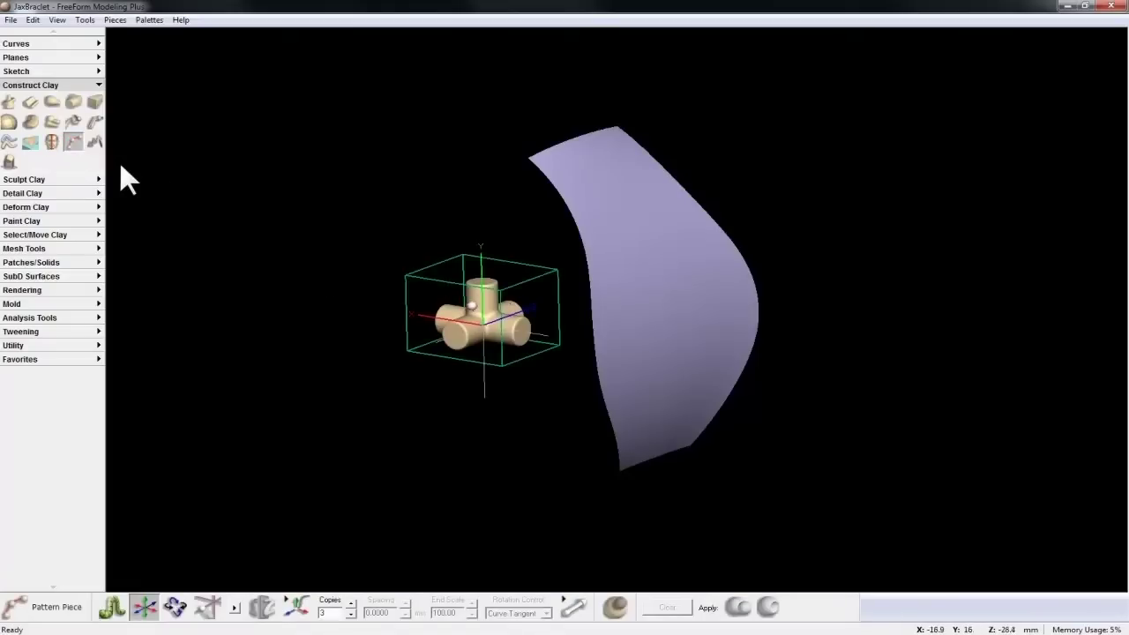
{"action": "left_click", "coordinate": [473, 307]}
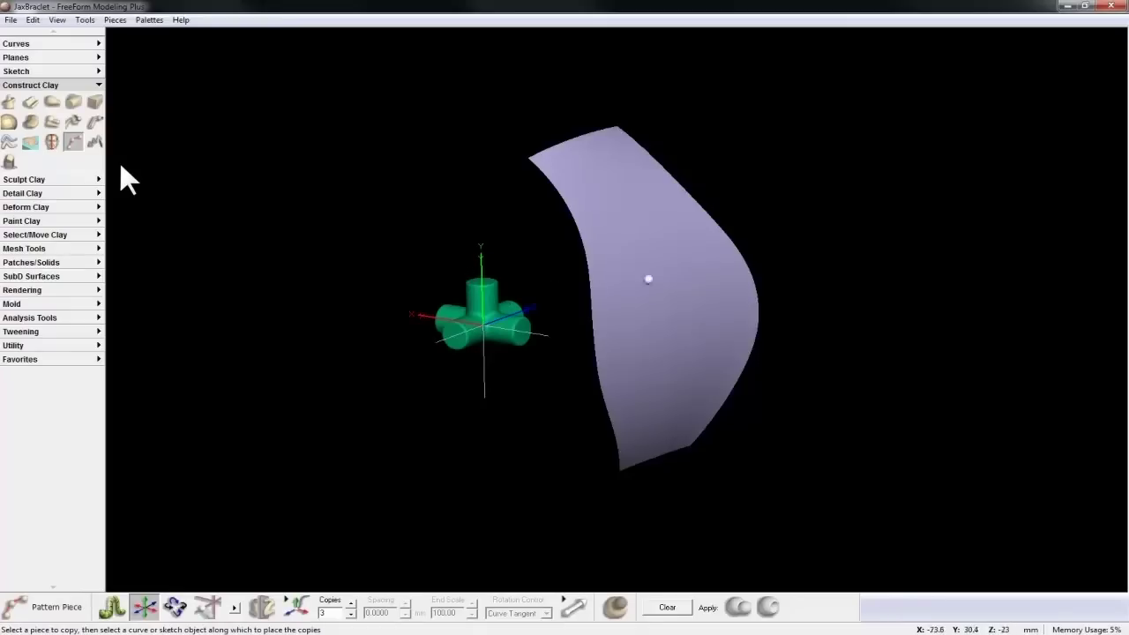
{"action": "mouse_move", "coordinate": [1127, 216]}
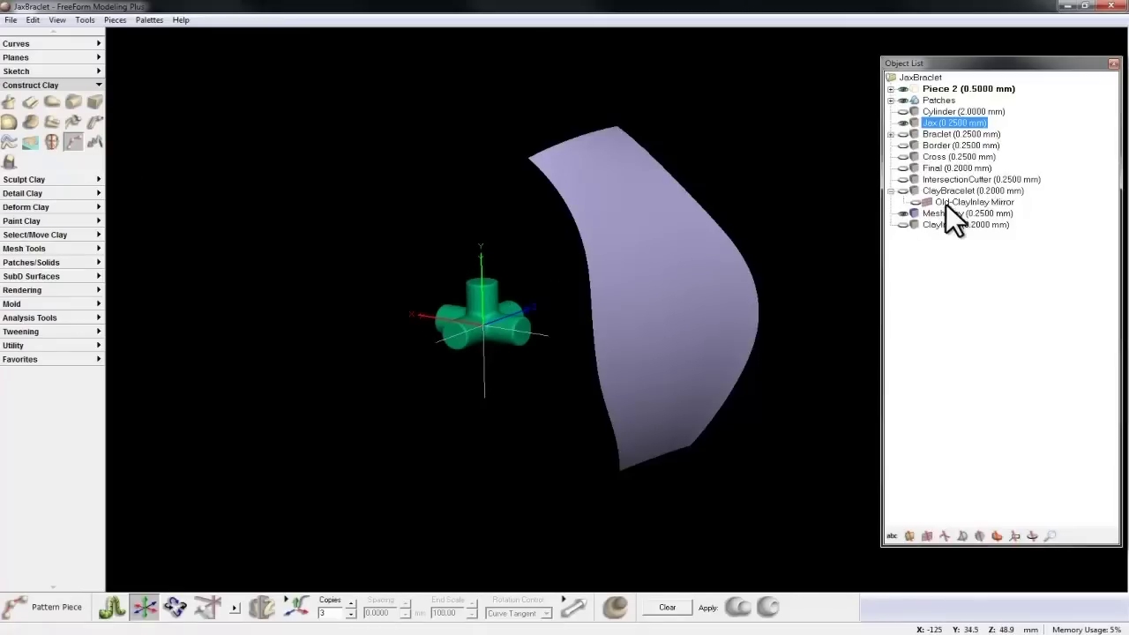
{"action": "left_click", "coordinate": [939, 213]}
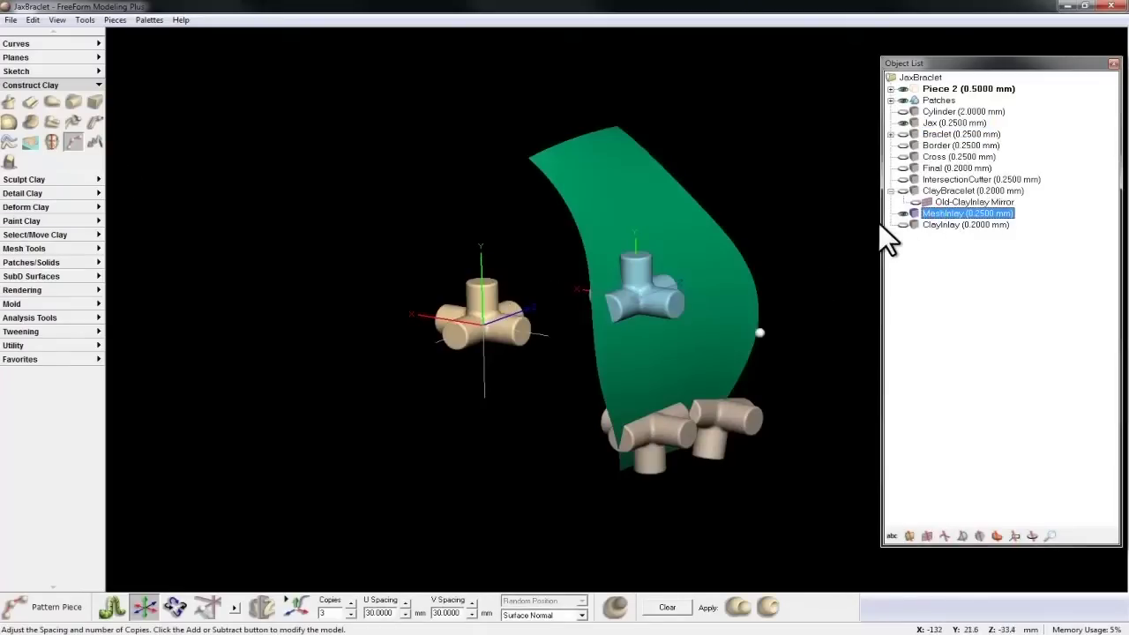
{"action": "left_click", "coordinate": [1113, 63]}
{"action": "key", "text": "space"}
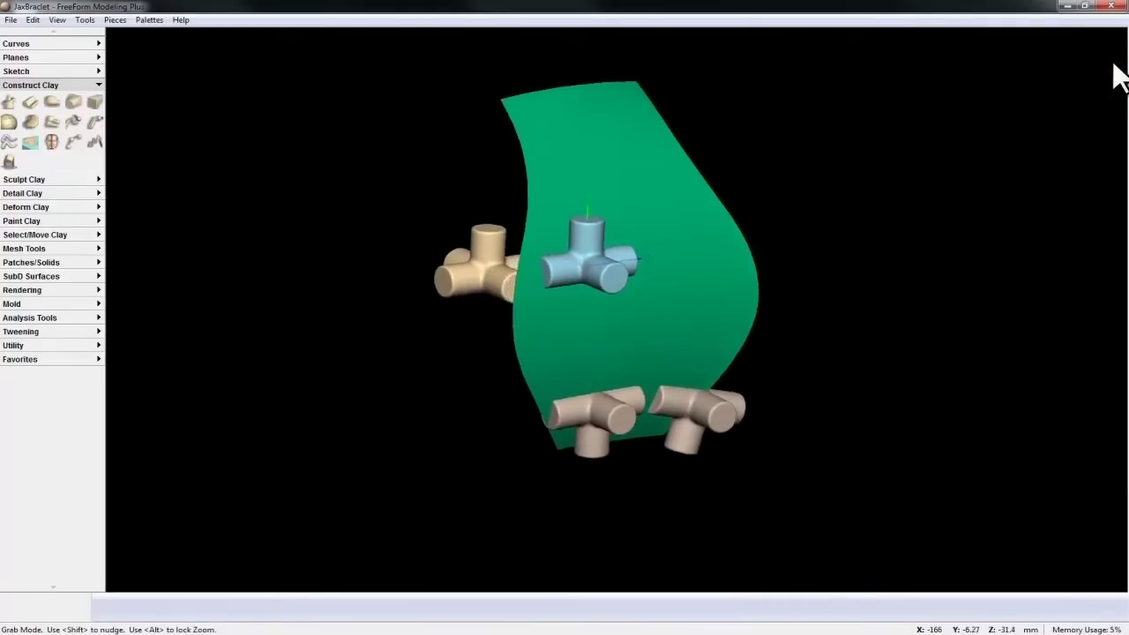
{"action": "key", "text": "space"}
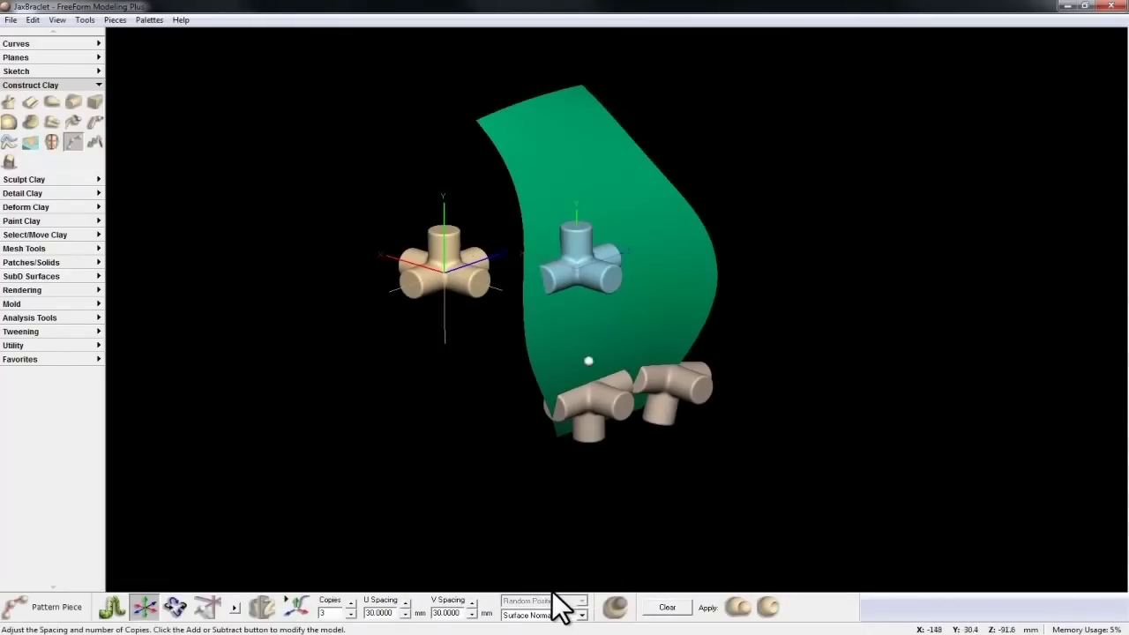
Scale the patterned Jax copies by a factor of 0.35 using Position by Value
{"action": "left_click", "coordinate": [235, 605]}
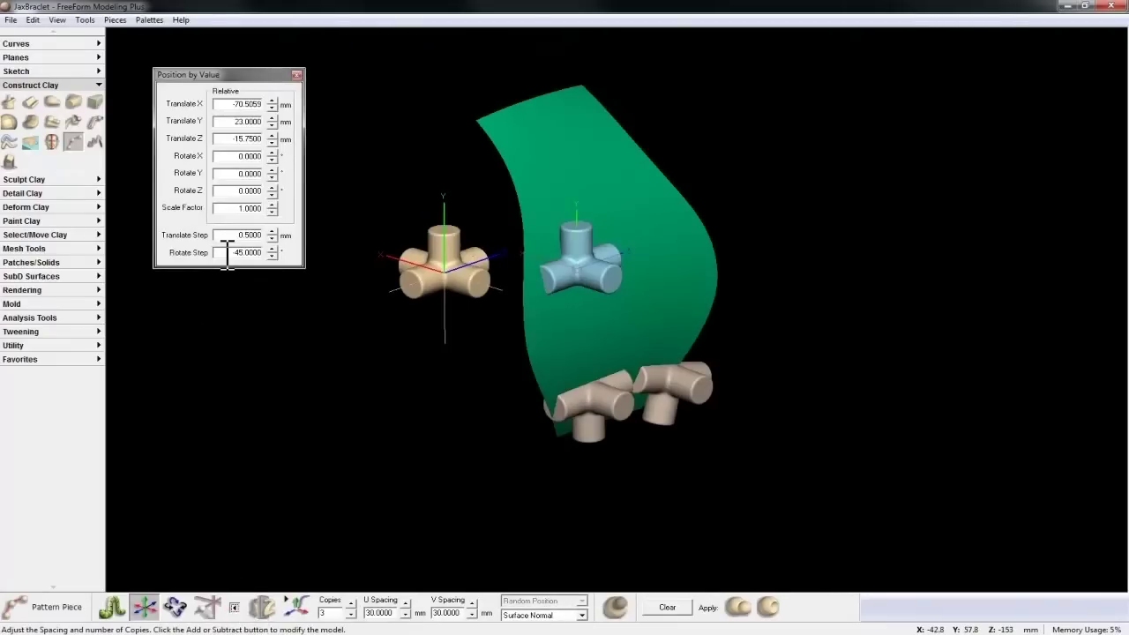
{"action": "left_click", "coordinate": [224, 208]}
{"action": "key", "text": "BackSpace"}
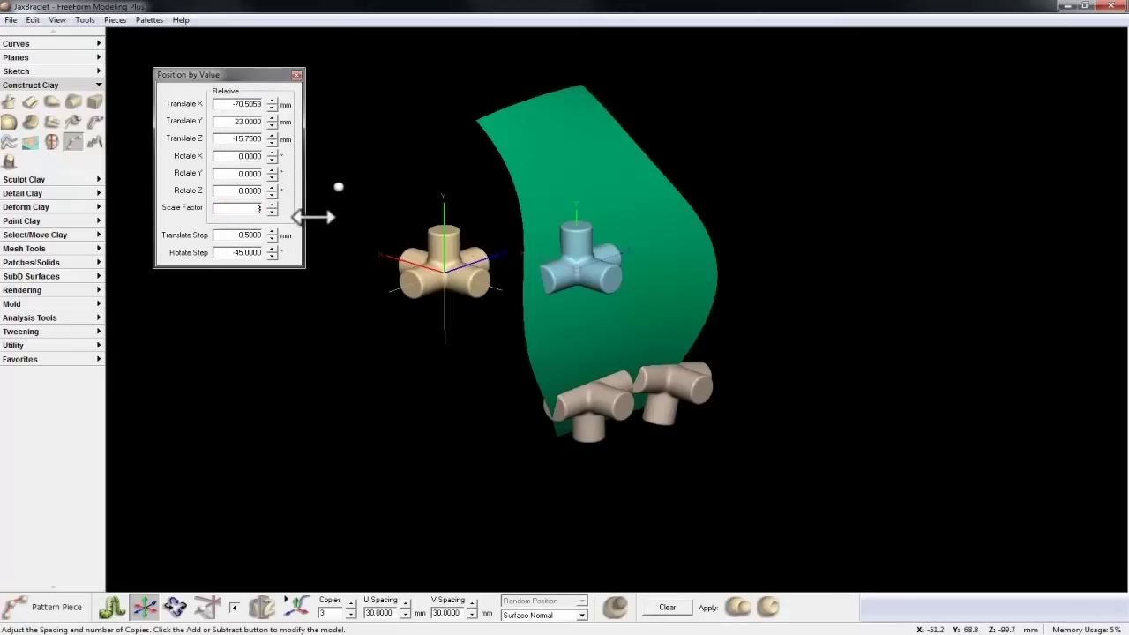
{"action": "type", "text": ".35"}
{"action": "key", "text": "Return"}
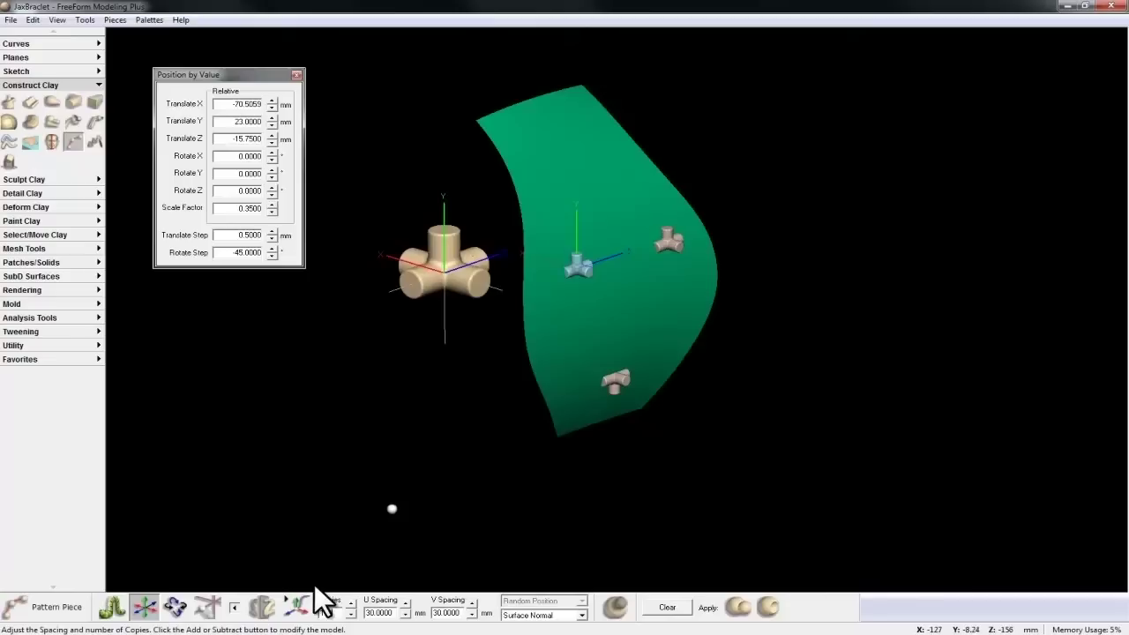
Set the pattern to 150 copies with U and V spacing of 5 mm each
{"action": "key", "text": "Return"}
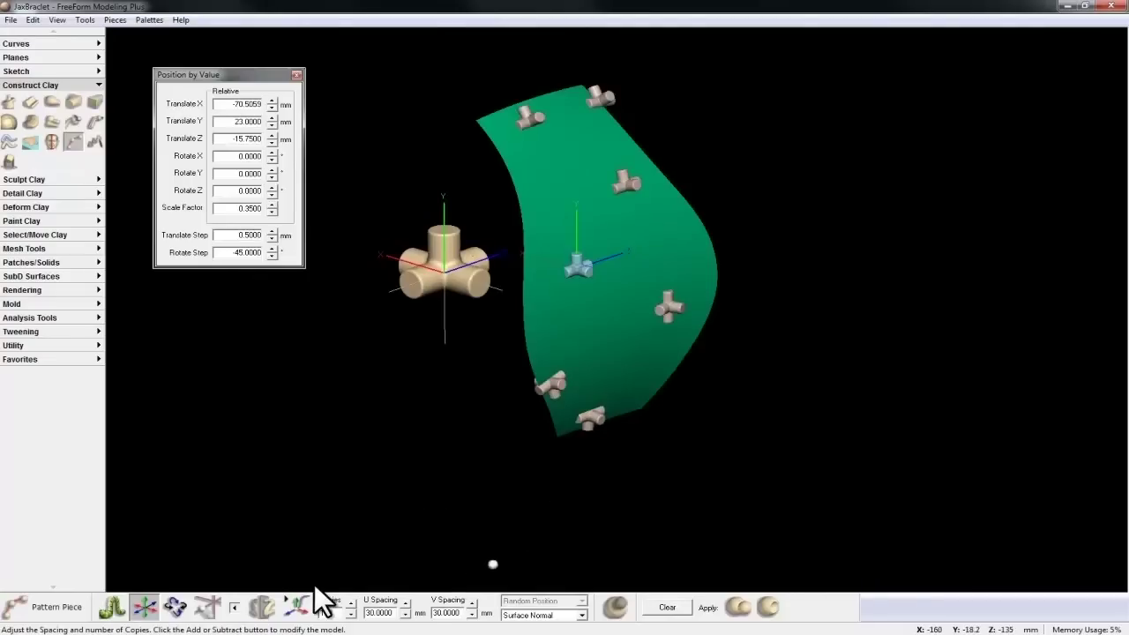
{"action": "double_click", "coordinate": [399, 615]}
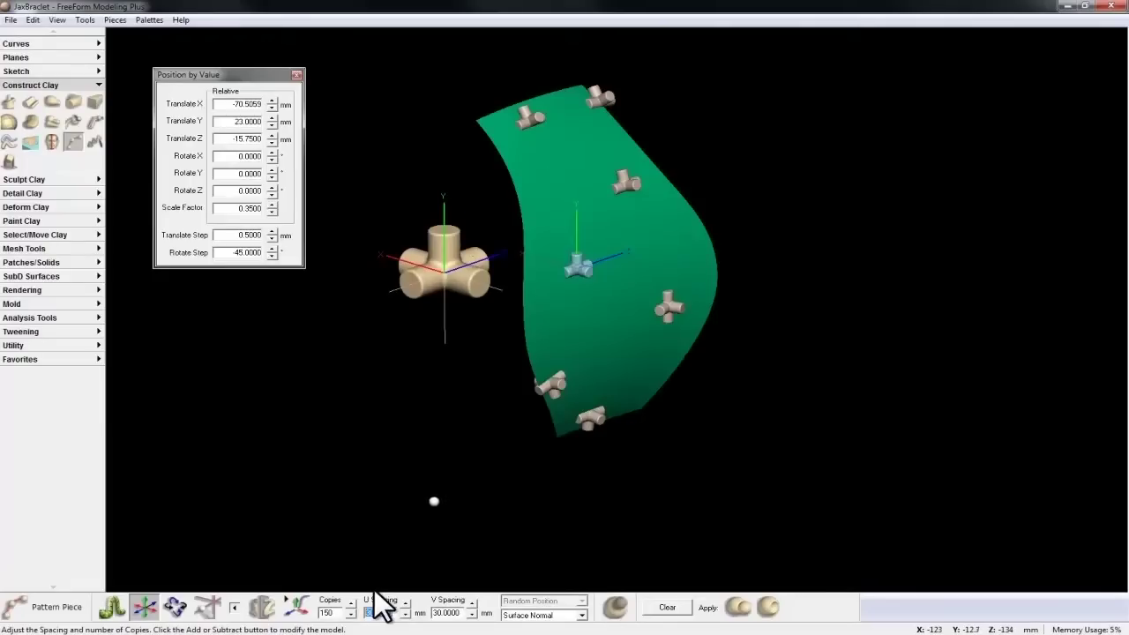
{"action": "left_click", "coordinate": [461, 610]}
{"action": "double_click", "coordinate": [450, 612]}
{"action": "type", "text": "5"}
{"action": "key", "text": "Return"}
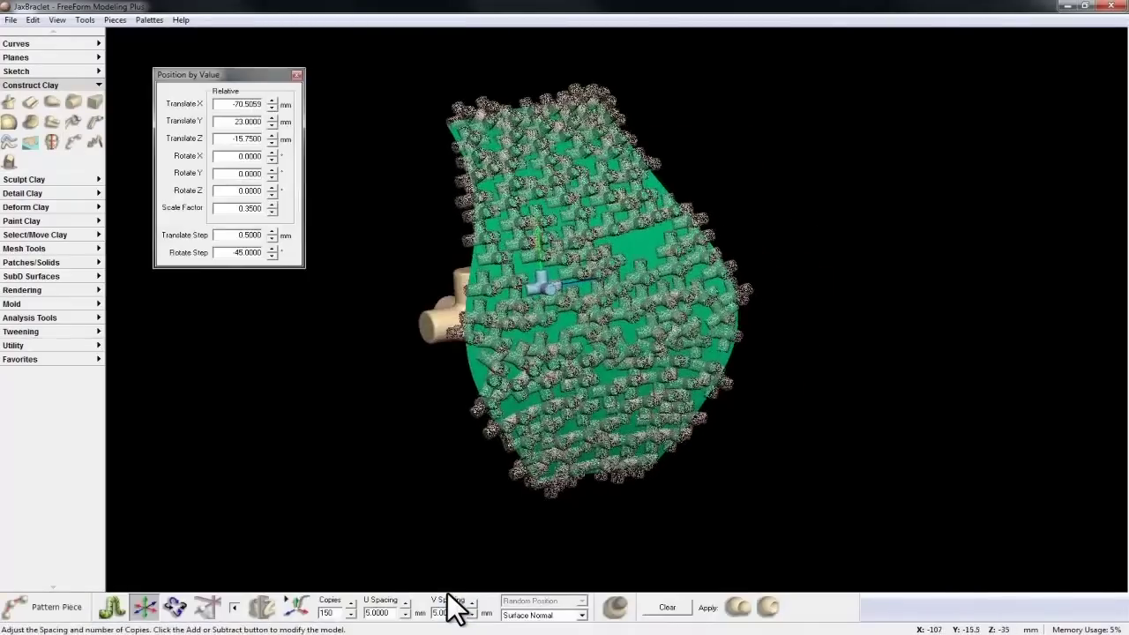
Try the Random Tangent rotation mode on the MeshInlay pattern, and settle on Random Normal
{"action": "left_click", "coordinate": [581, 613]}
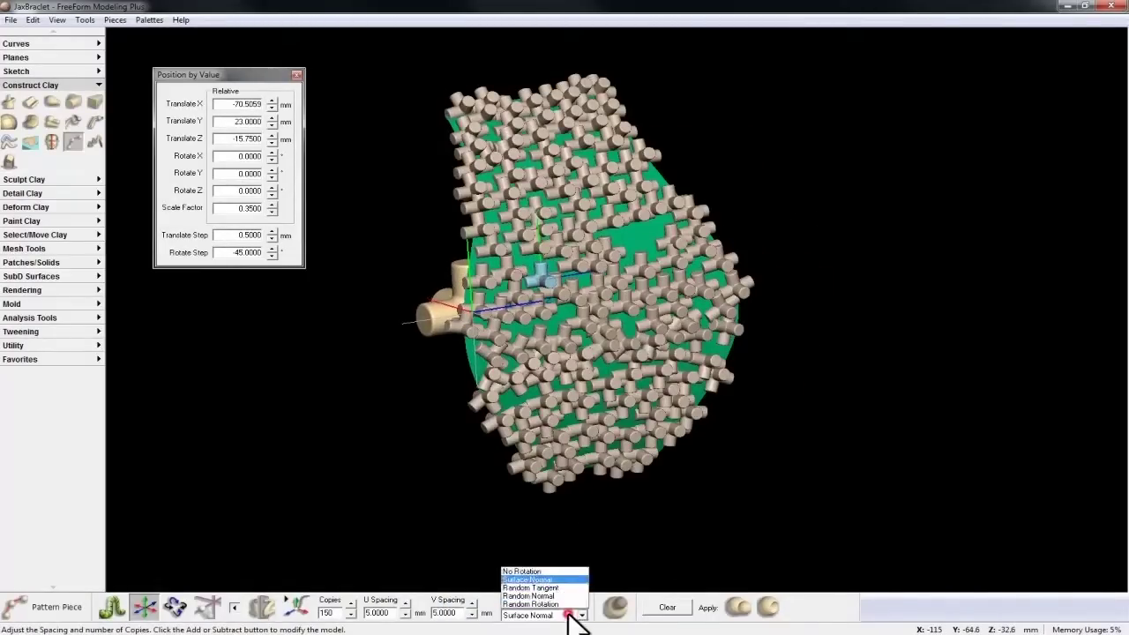
{"action": "left_click", "coordinate": [568, 588]}
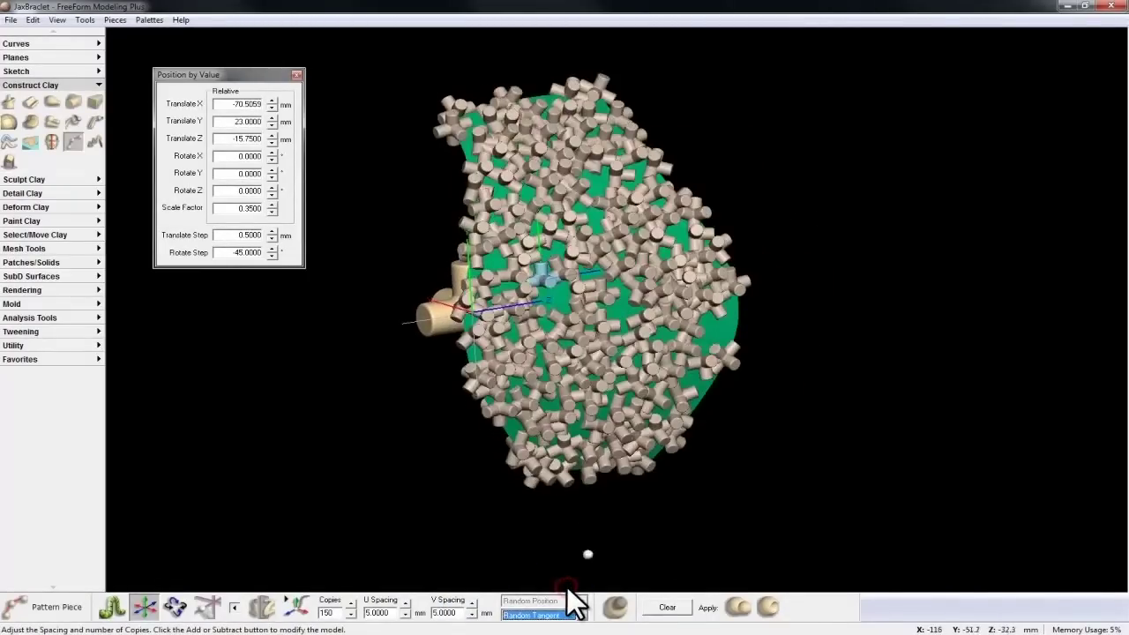
{"action": "left_click", "coordinate": [570, 607]}
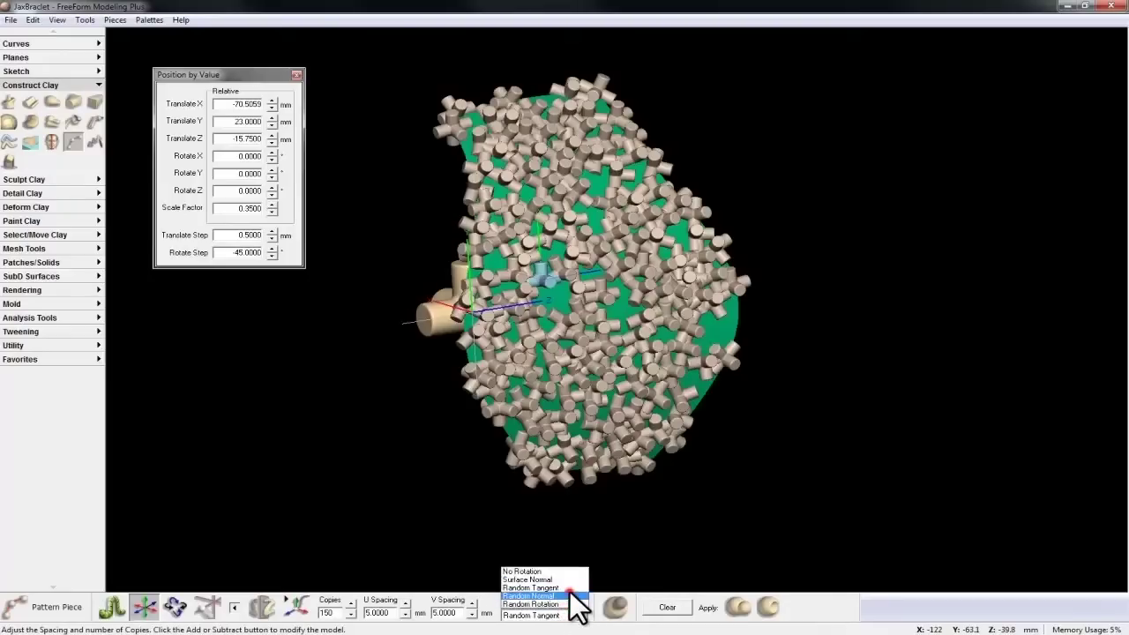
{"action": "left_click", "coordinate": [571, 595]}
{"action": "left_click", "coordinate": [576, 613]}
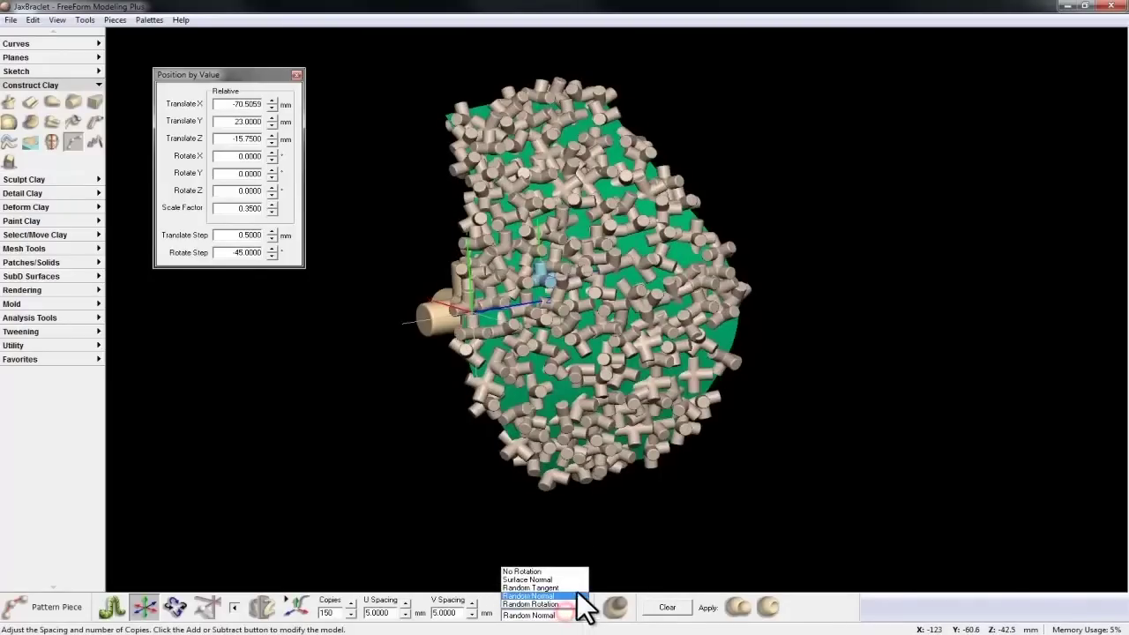
{"action": "left_click", "coordinate": [577, 594]}
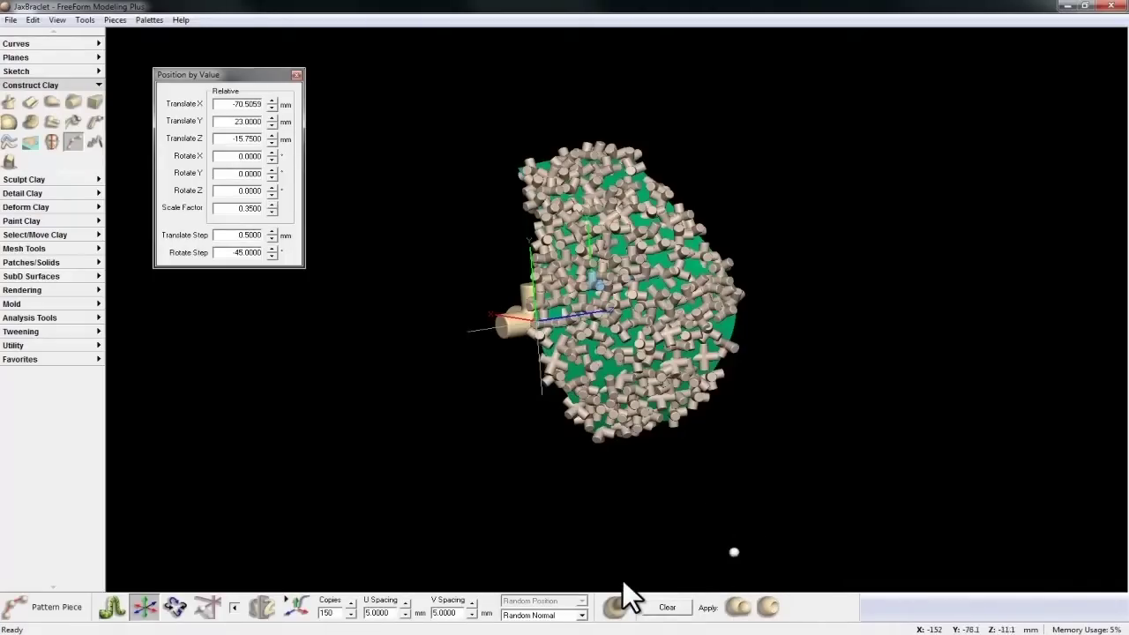
Clear the pattern, and show the ClayInlay piece in place of the MeshInlay piece
{"action": "left_click", "coordinate": [670, 607]}
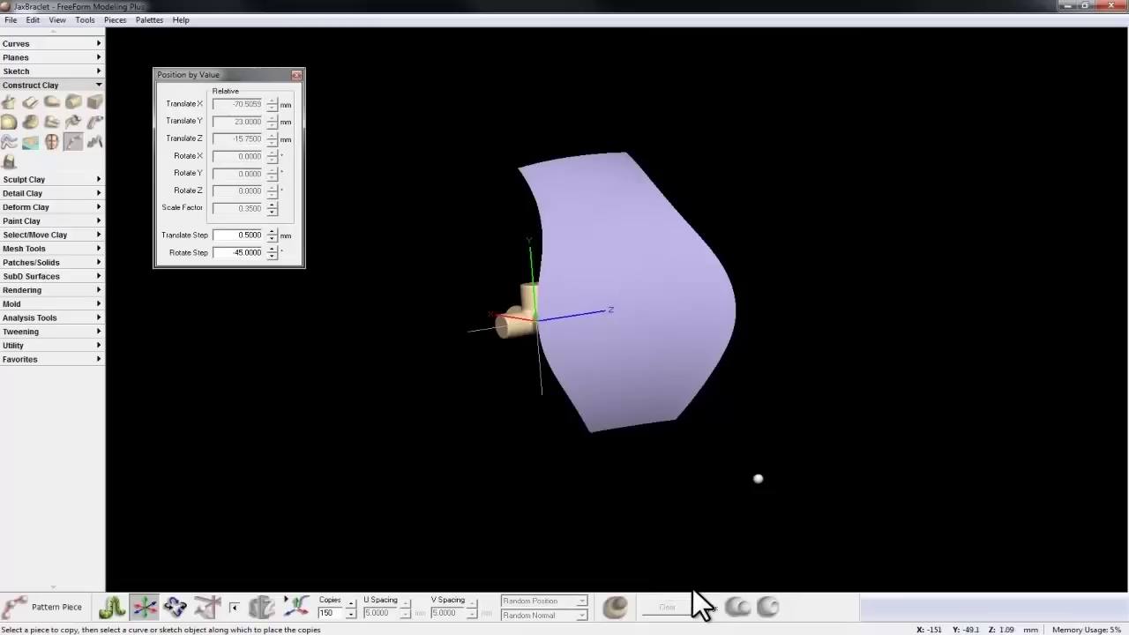
{"action": "key", "text": "o"}
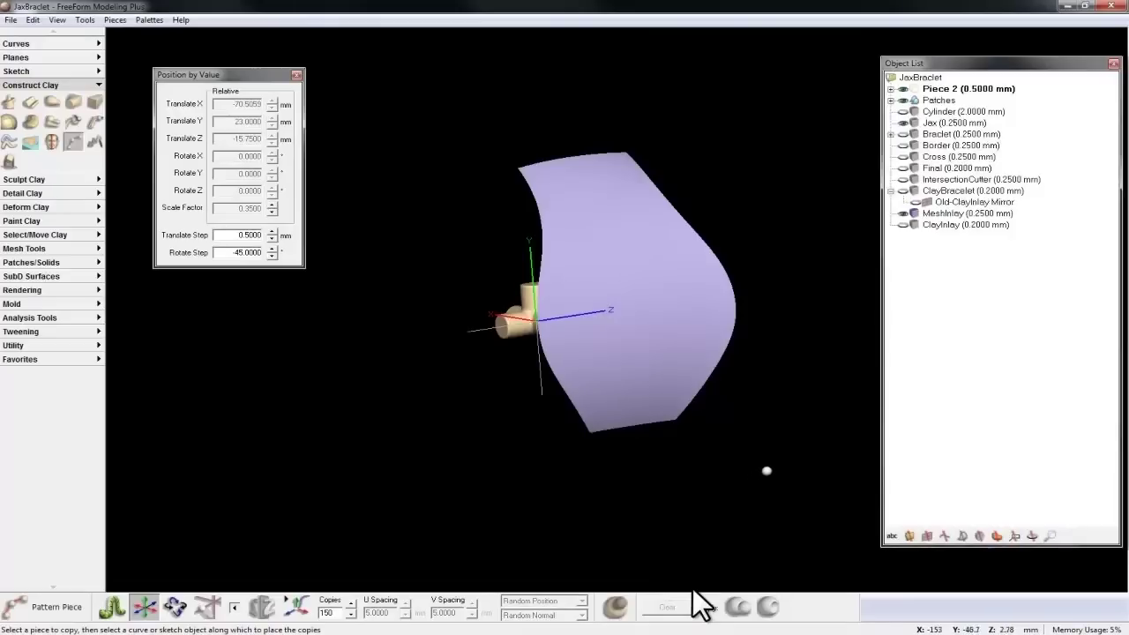
{"action": "left_click", "coordinate": [903, 213]}
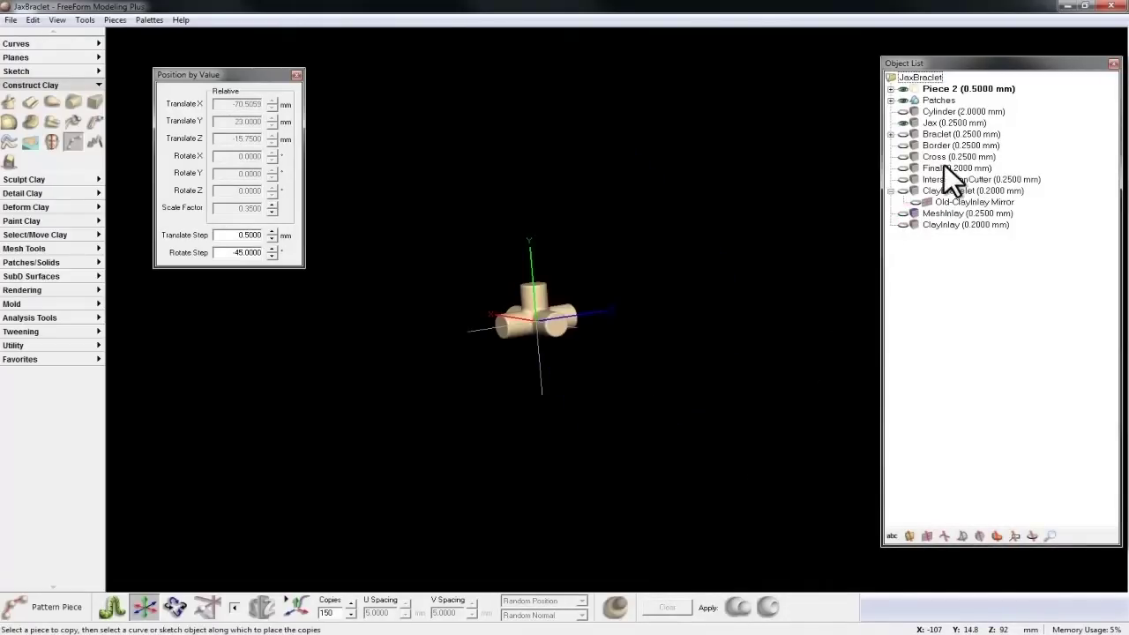
{"action": "left_click", "coordinate": [902, 224]}
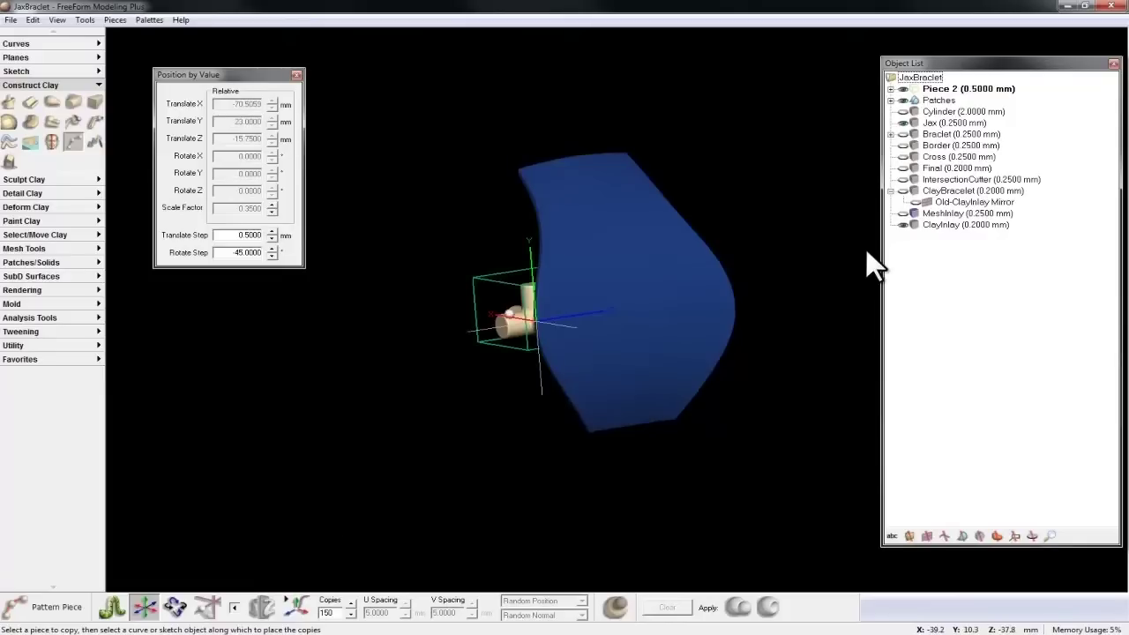
Pattern the Jax piece across the ClayInlay piece, and close the Object List
{"action": "left_click", "coordinate": [510, 319]}
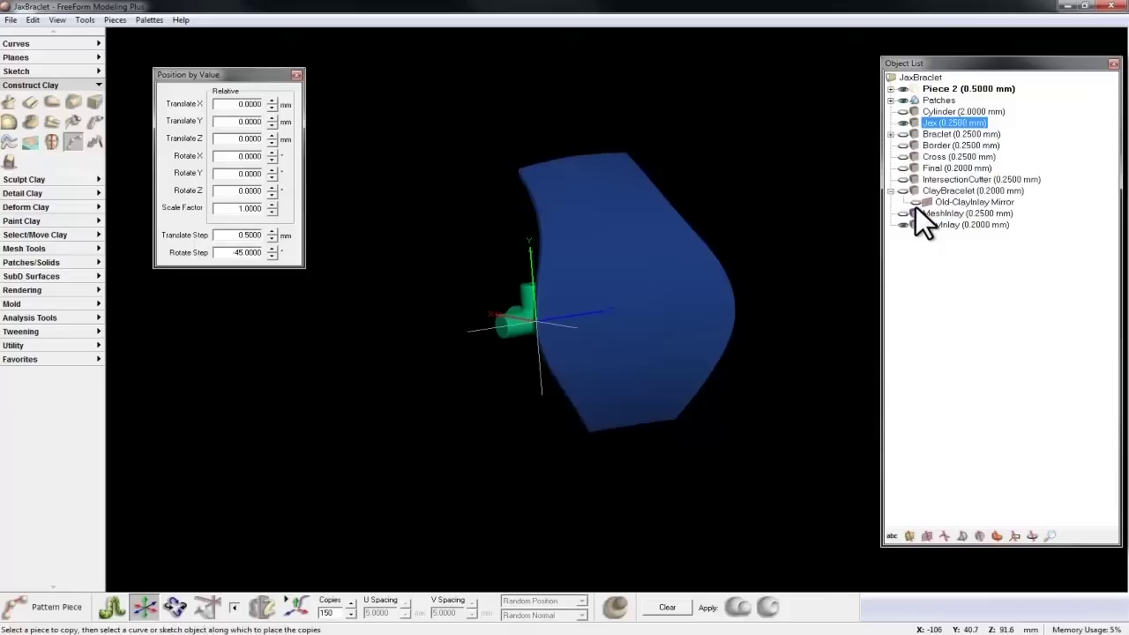
{"action": "left_click", "coordinate": [927, 225]}
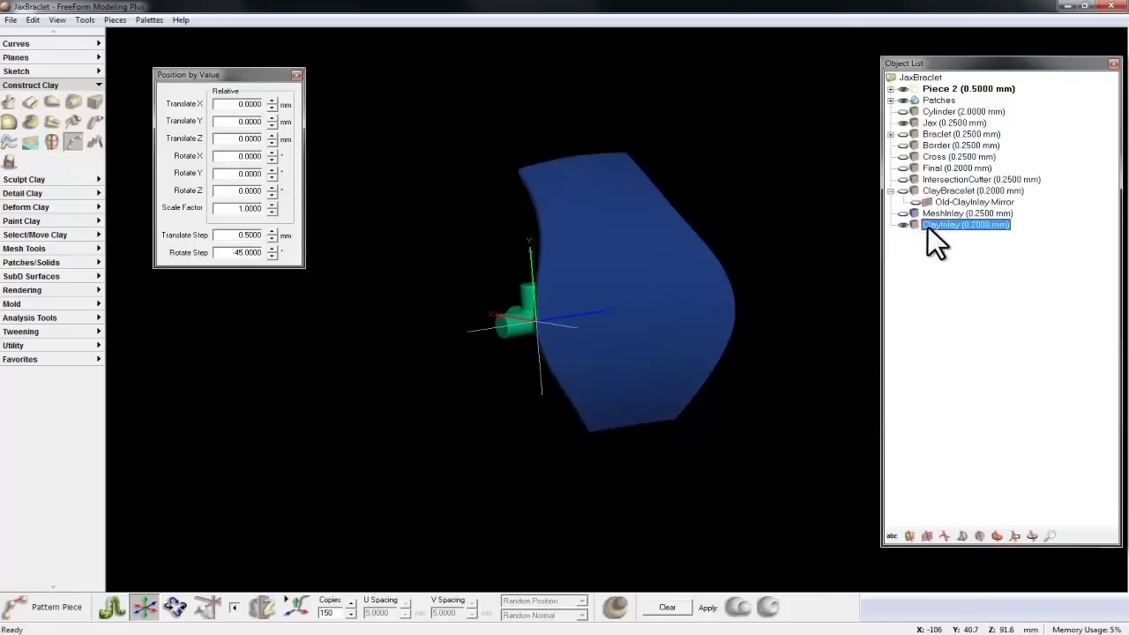
{"action": "left_click", "coordinate": [1112, 64]}
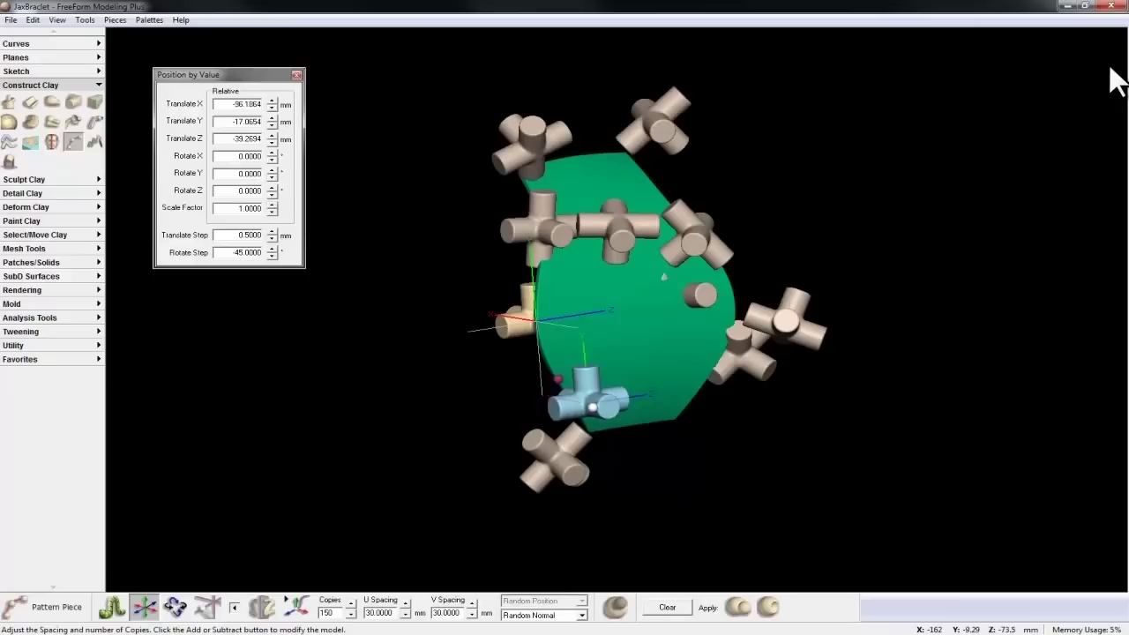
Snap the pattern's origin to the start point, try X to Normal with Y to Tangent, and settle on X to Normal, Z to Tangent
{"action": "left_click", "coordinate": [290, 604]}
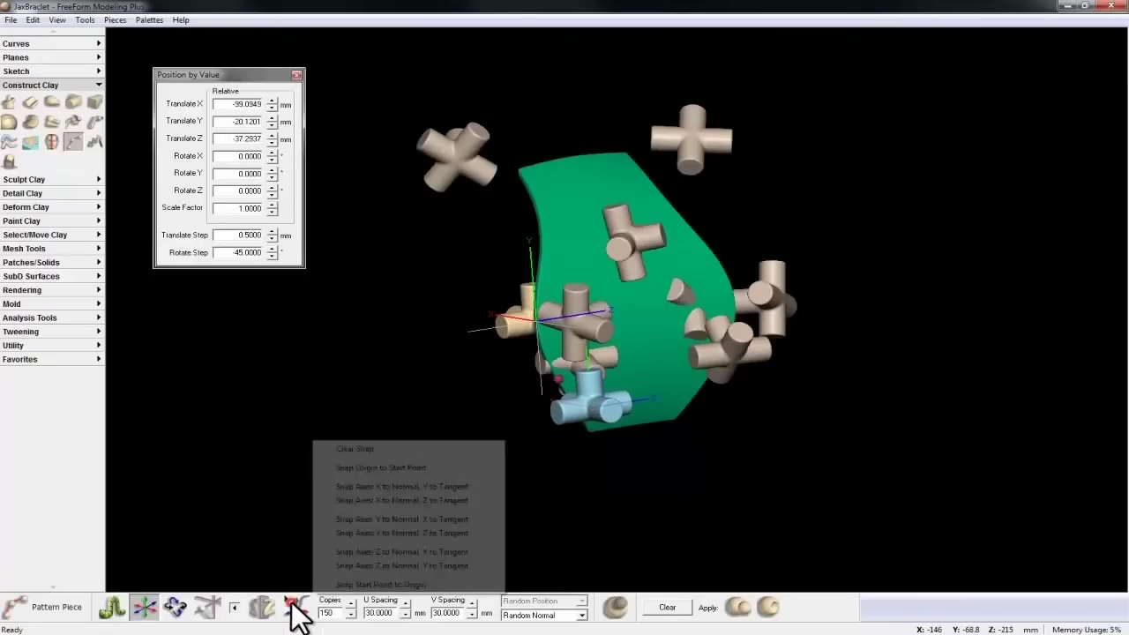
{"action": "left_click", "coordinate": [380, 463]}
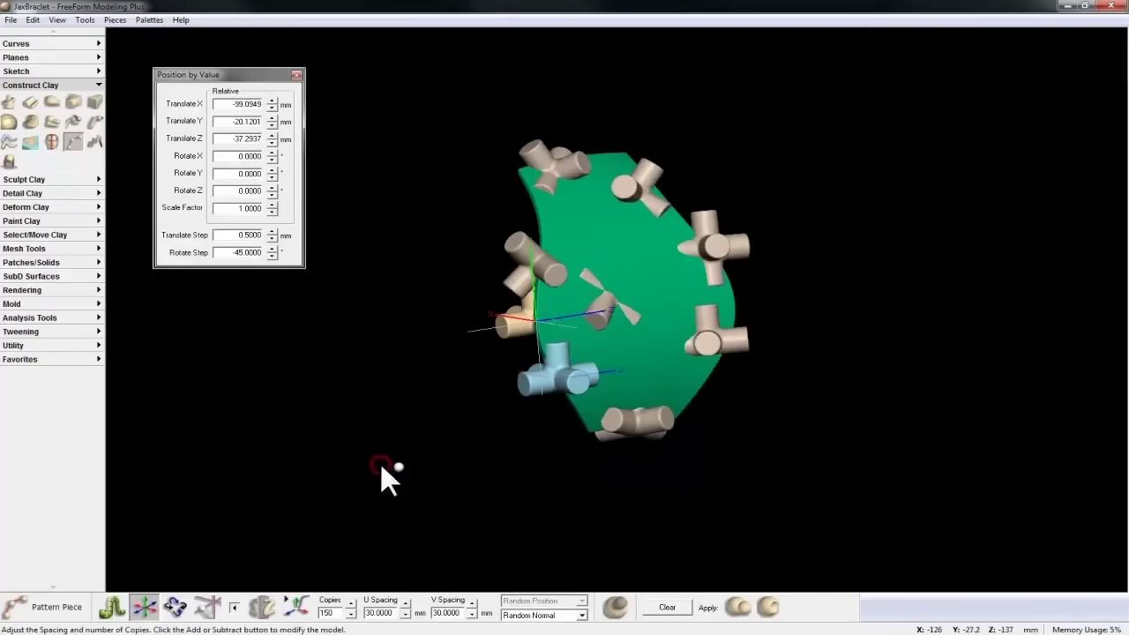
{"action": "left_click", "coordinate": [296, 607]}
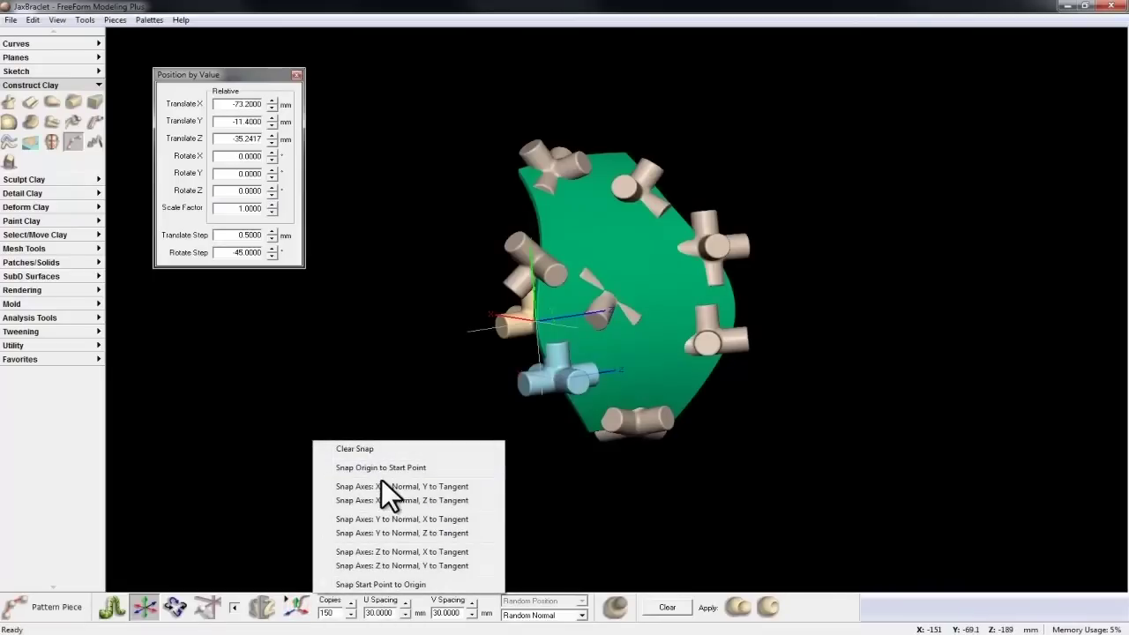
{"action": "left_click", "coordinate": [382, 486]}
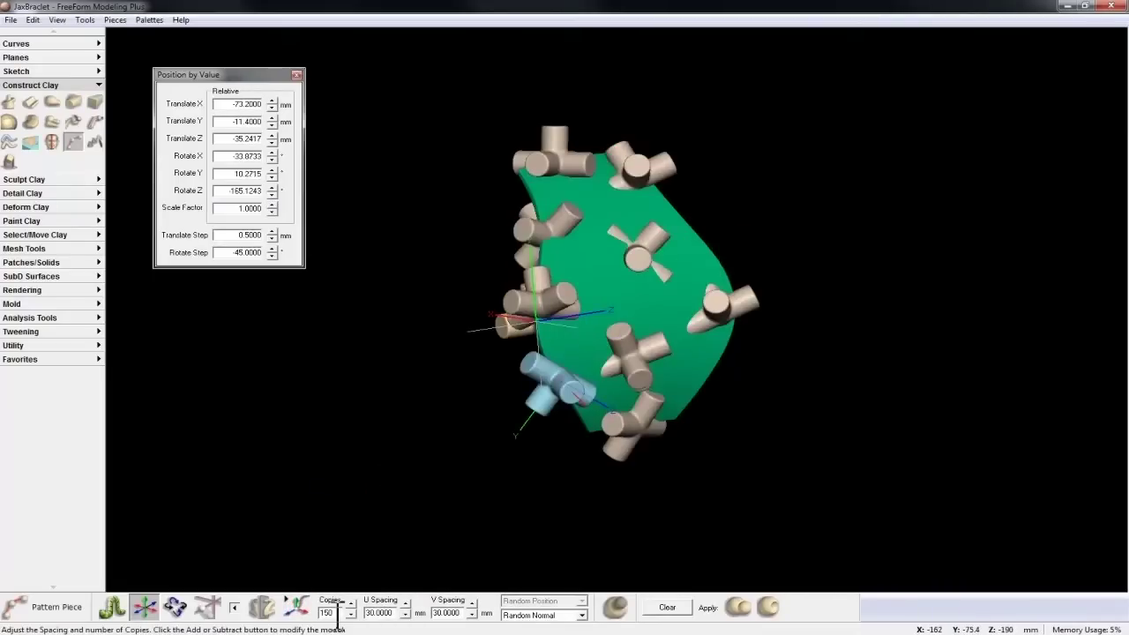
{"action": "left_click", "coordinate": [298, 606]}
{"action": "left_click", "coordinate": [373, 494]}
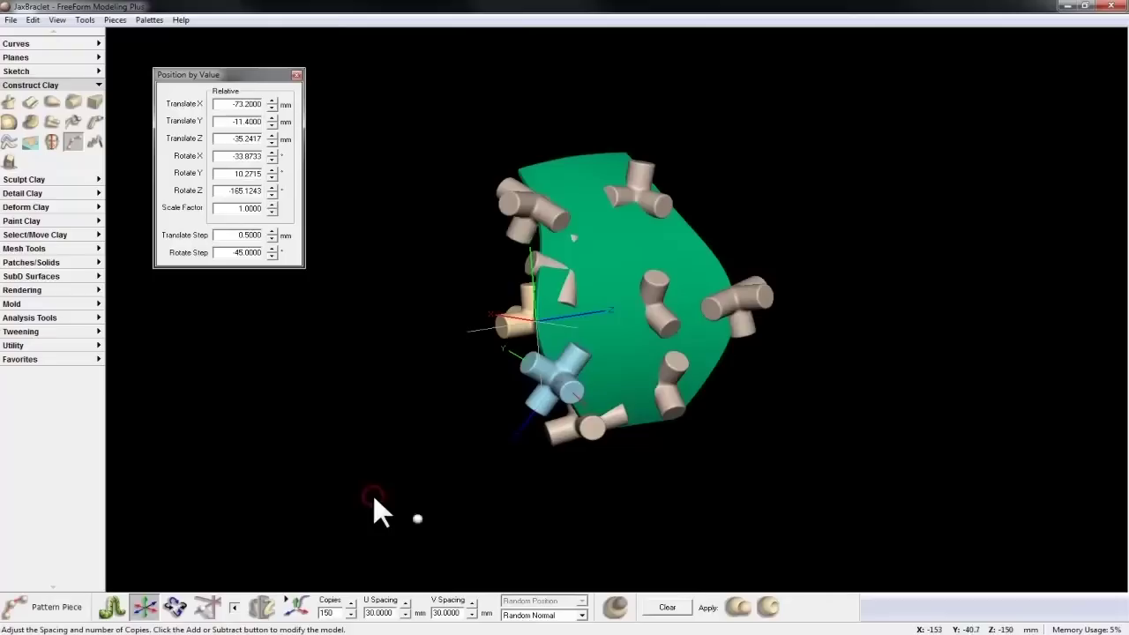
Keep the Random Normal rotation for the ClayInlay pattern, and set its U and V spacing to 5 mm each
{"action": "left_click", "coordinate": [529, 615]}
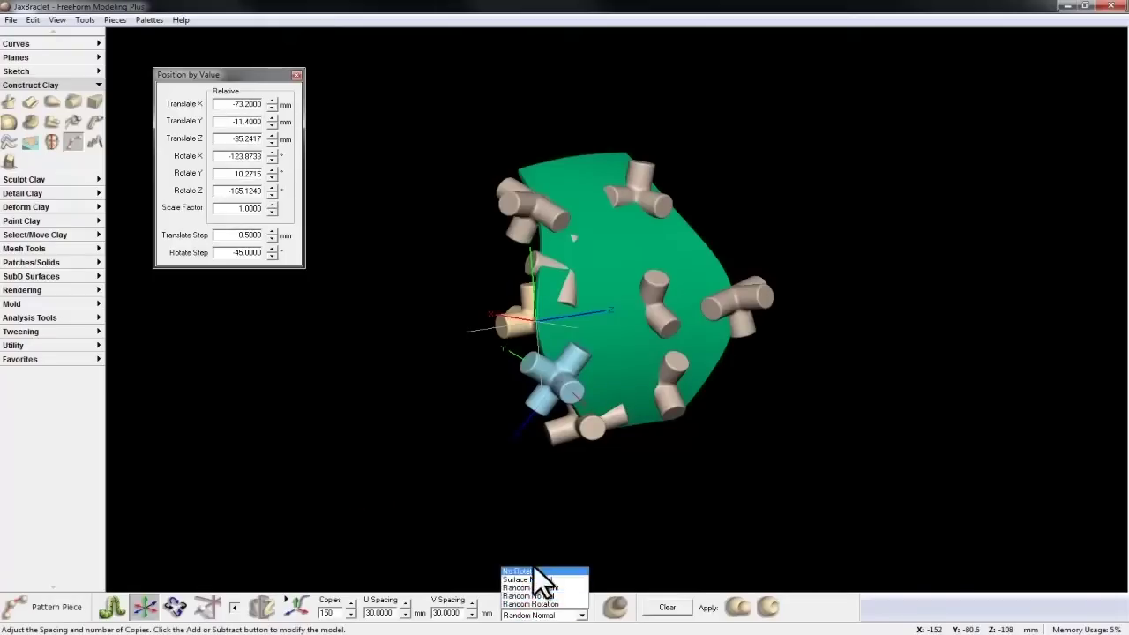
{"action": "left_click", "coordinate": [540, 596]}
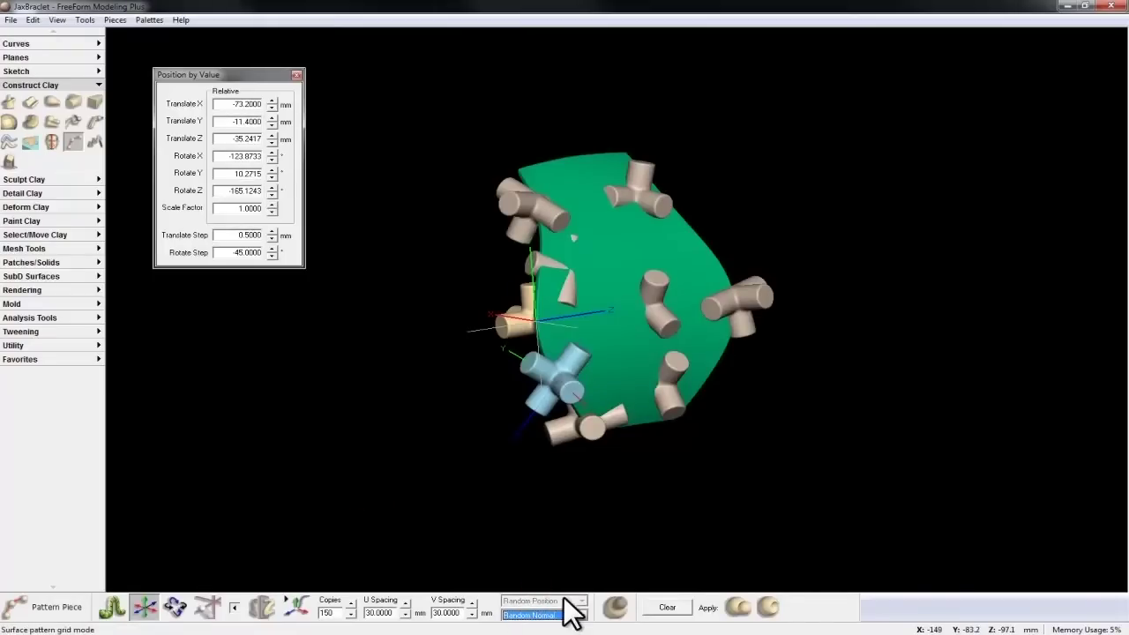
{"action": "double_click", "coordinate": [378, 612]}
{"action": "type", "text": "5"}
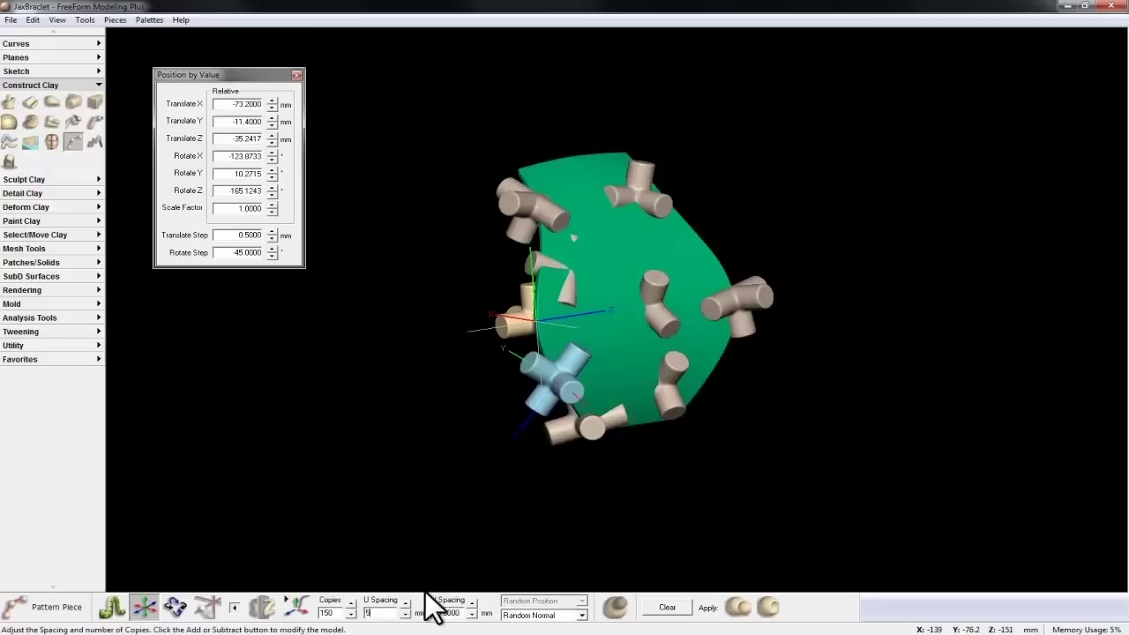
{"action": "left_click", "coordinate": [452, 612]}
{"action": "double_click", "coordinate": [443, 612]}
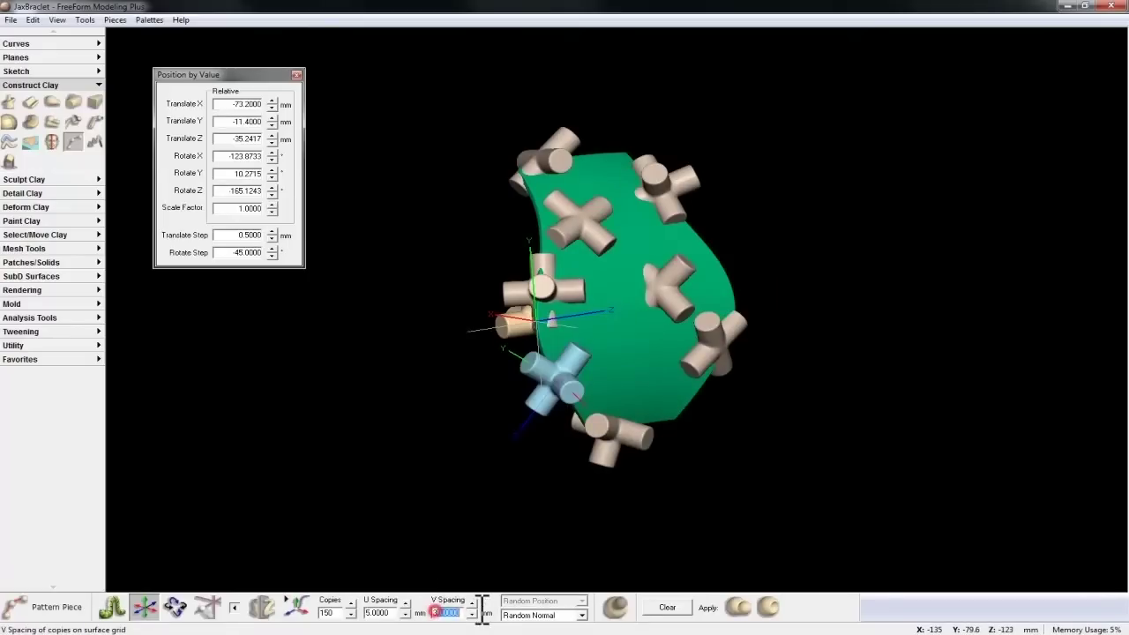
{"action": "left_click_drag", "start_coordinate": [454, 614], "coordinate": [426, 614]}
{"action": "type", "text": "5"}
{"action": "key", "text": "Return"}
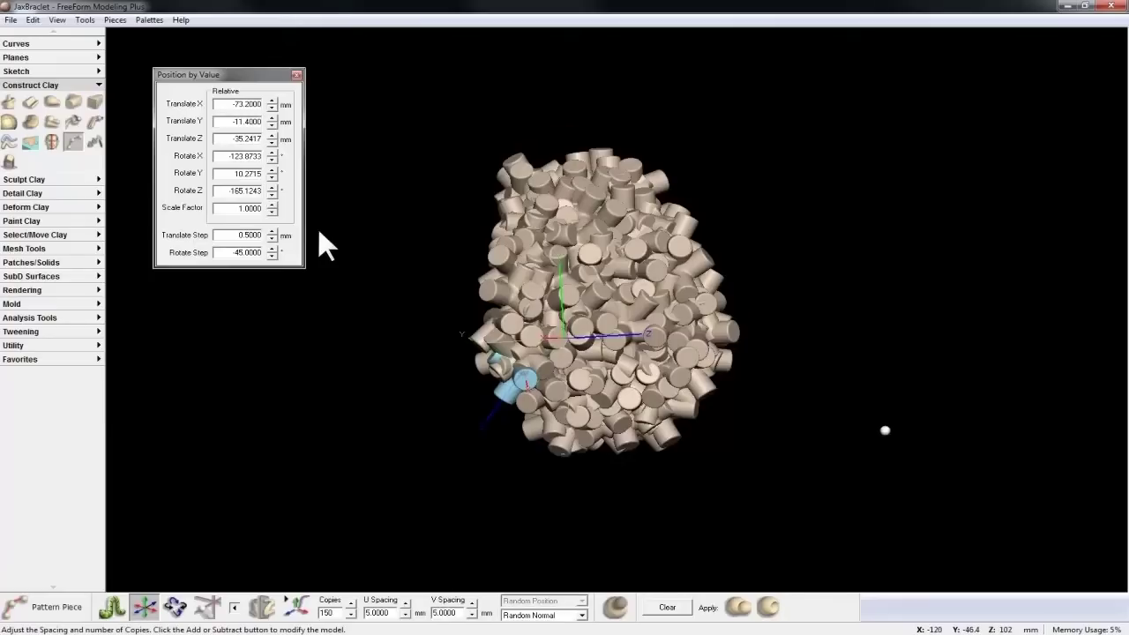